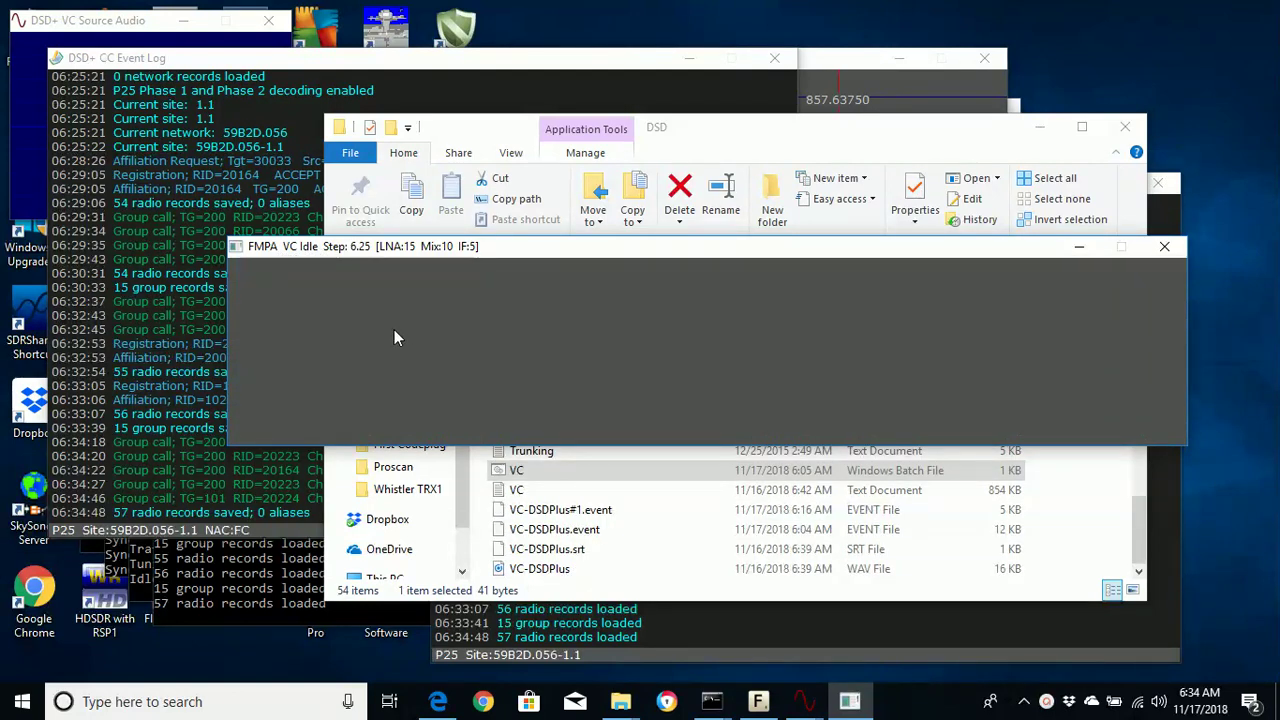
Step: Show the DSD+ event logs, voice console, source audio, P25 activity and FMP24 windows together in Task View
key("super+Tab")
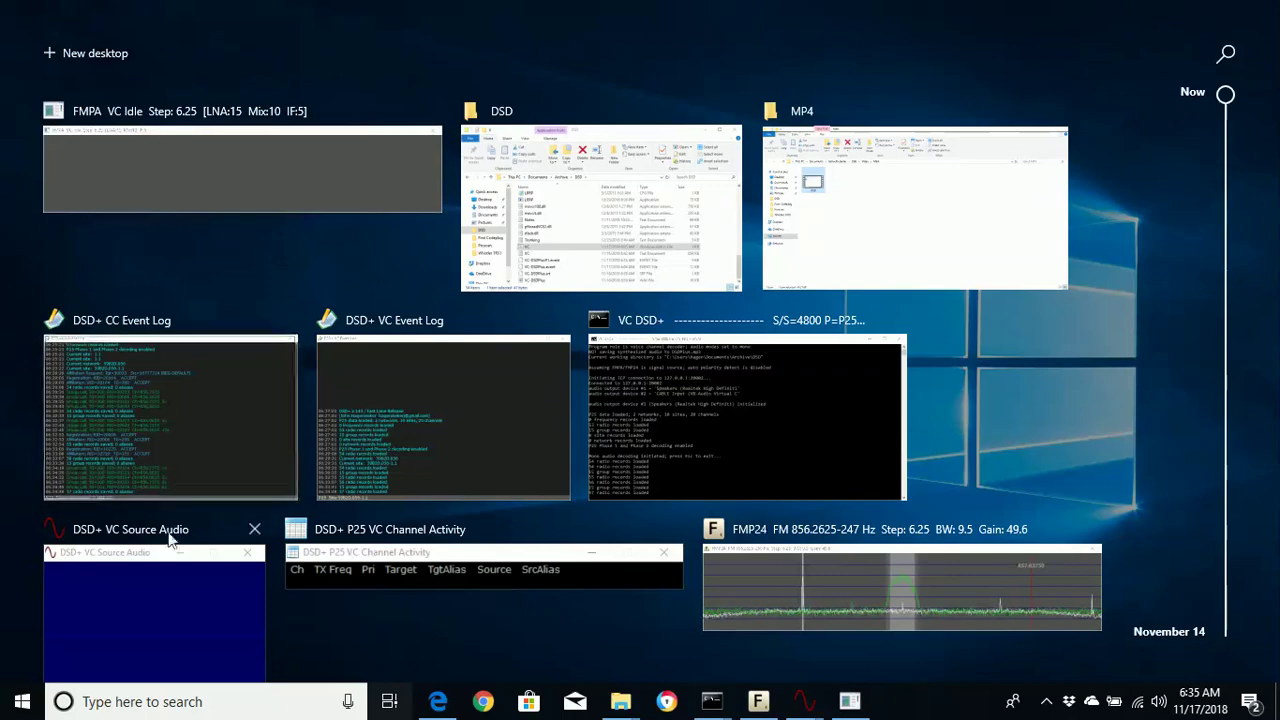
Step: Close the VC and CC decoders, the FMP24 control receiver and the FMPA voice receiver
left_click(165, 570)
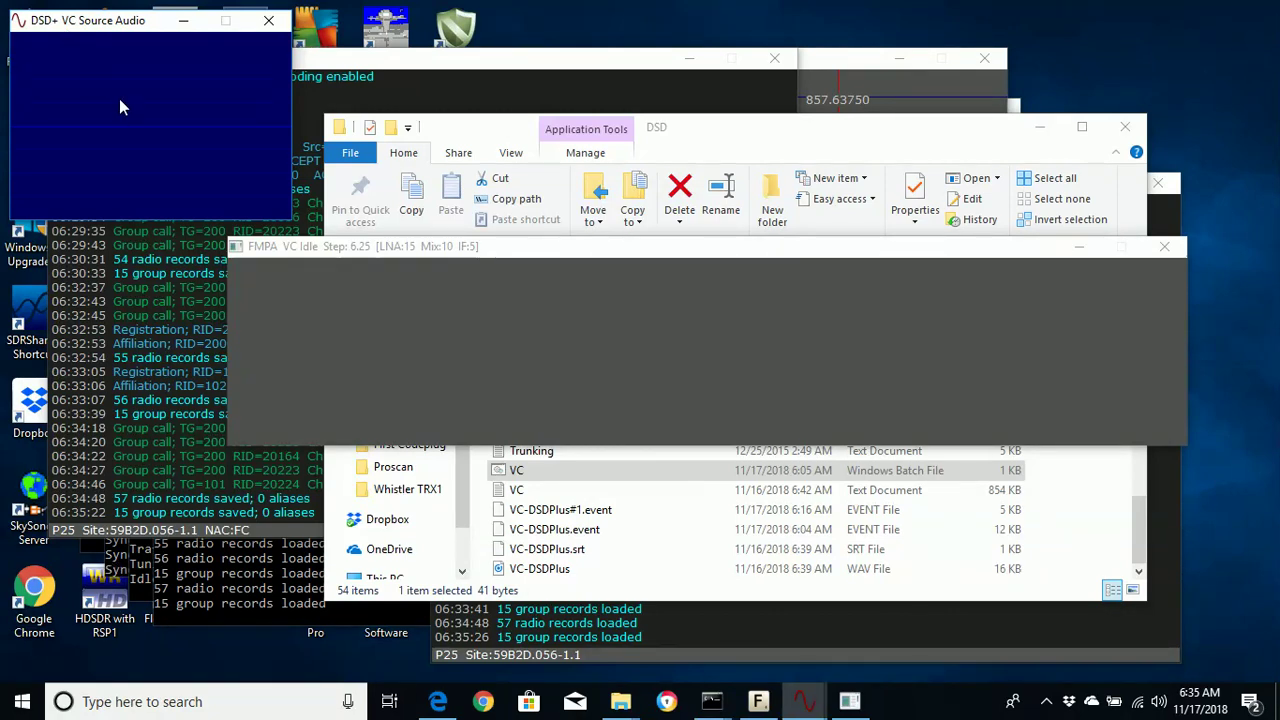
key("super+Tab")
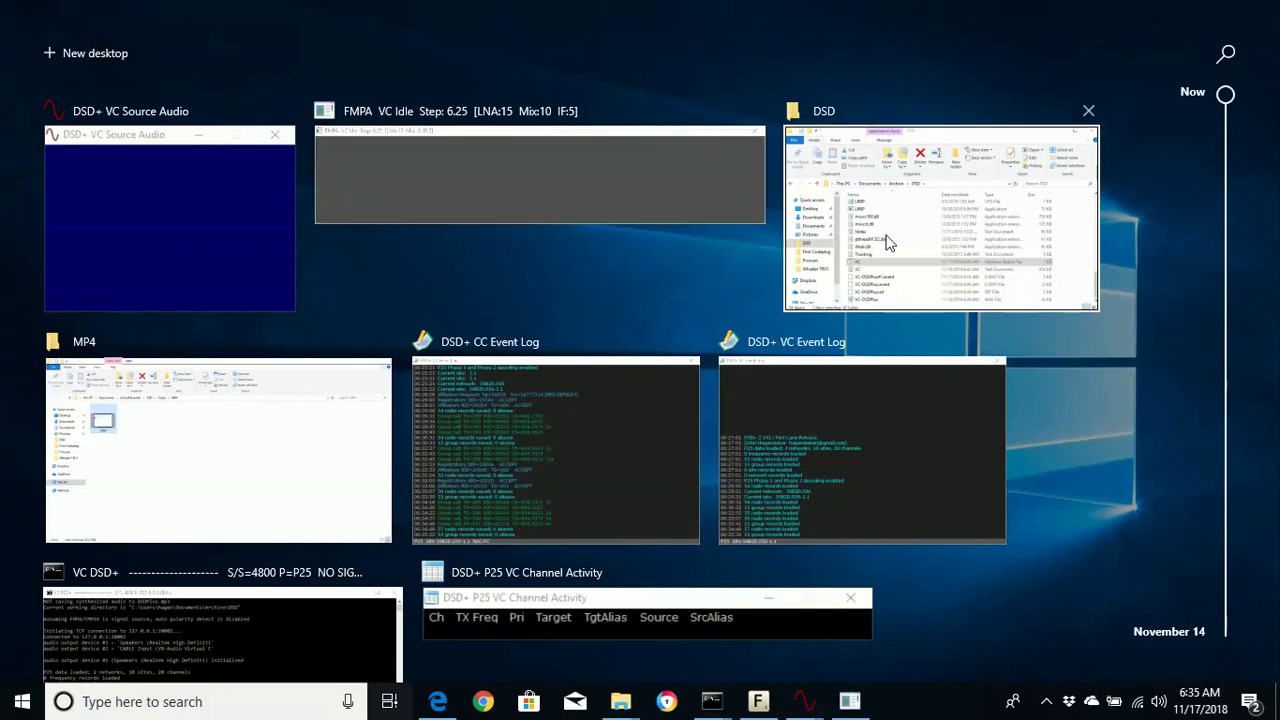
left_click(904, 377)
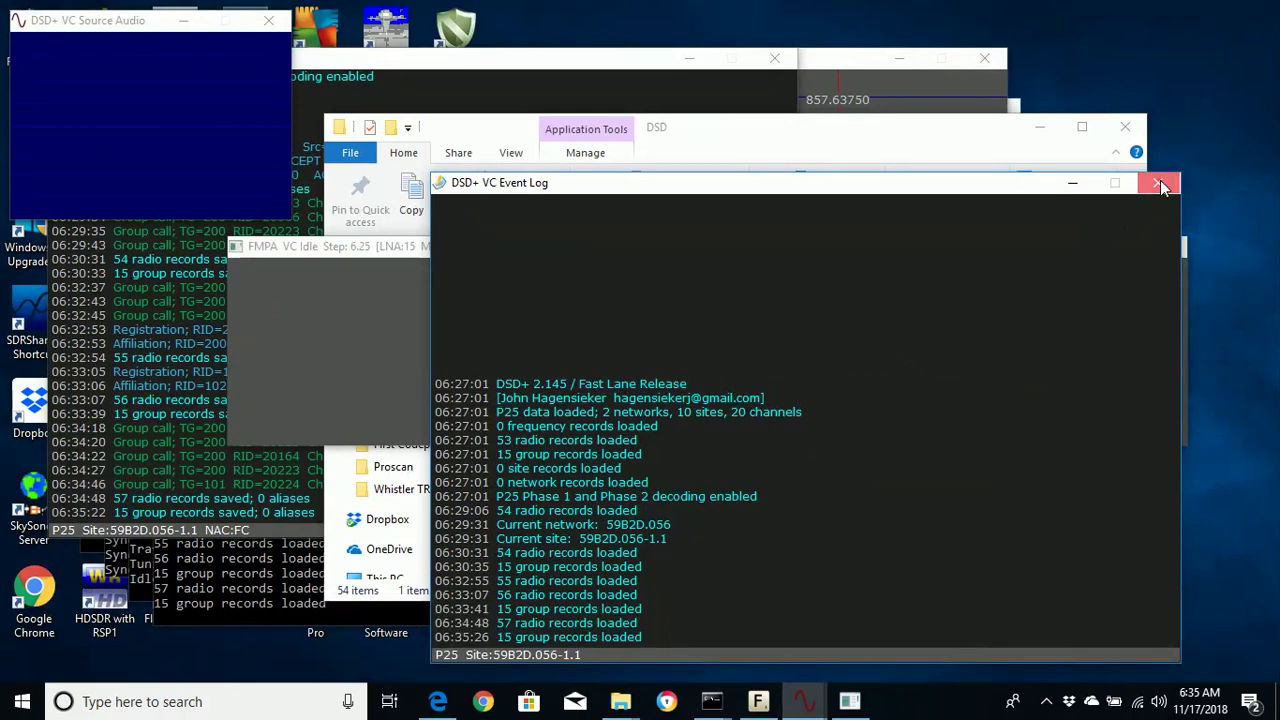
left_click(1170, 183)
left_click(774, 57)
left_click(986, 60)
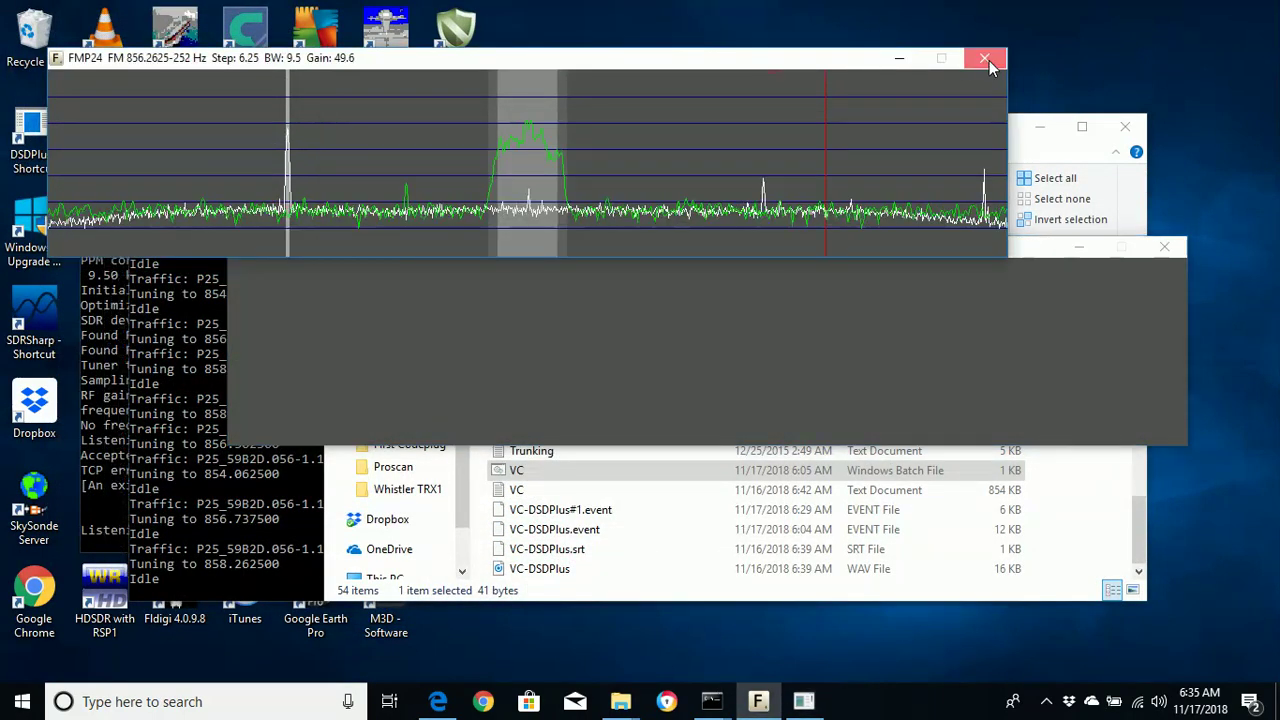
left_click(1166, 250)
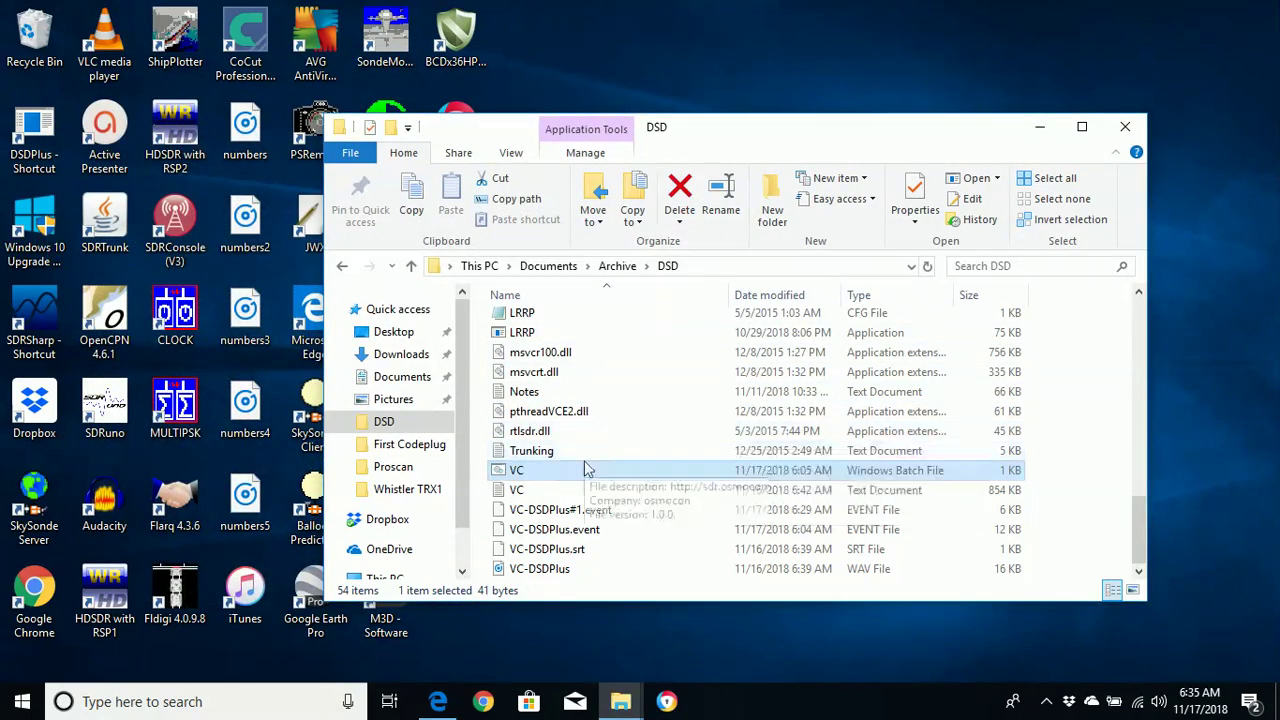
Step: Open the FMP-CC batch file from the DSD folder in Notepad for editing
scroll(590, 468, "up", 3)
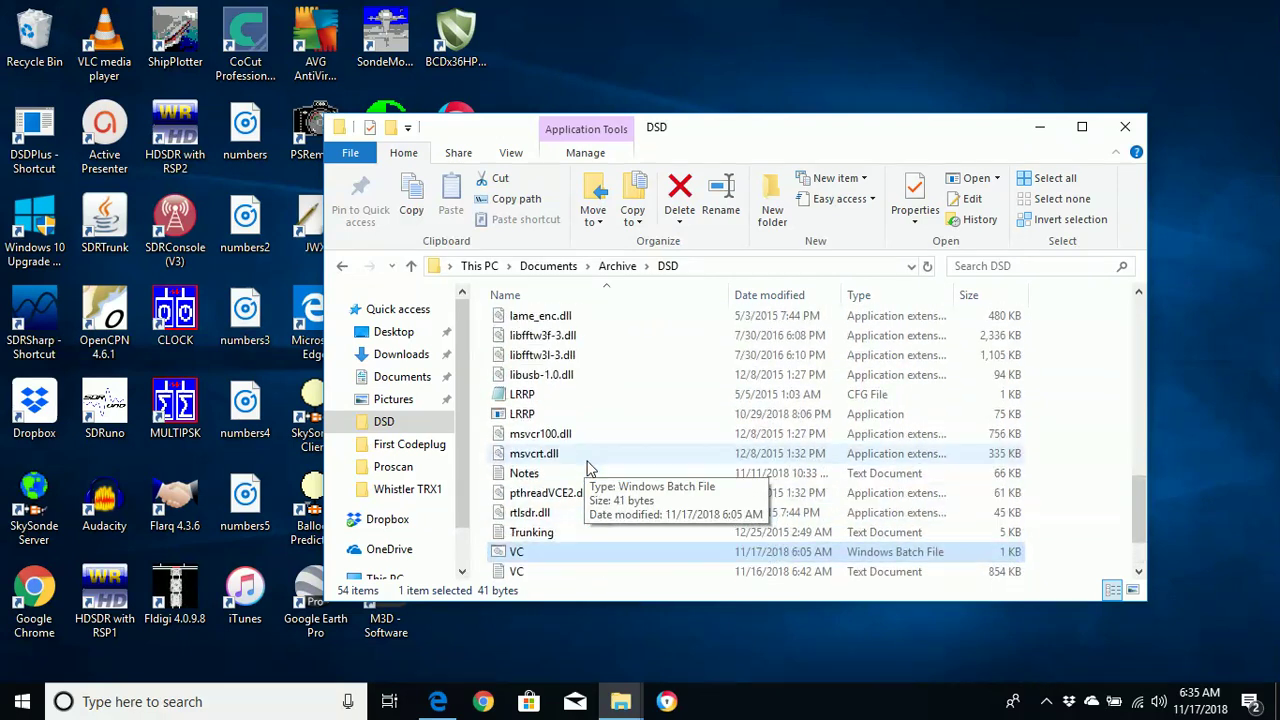
scroll(590, 468, "up", 2)
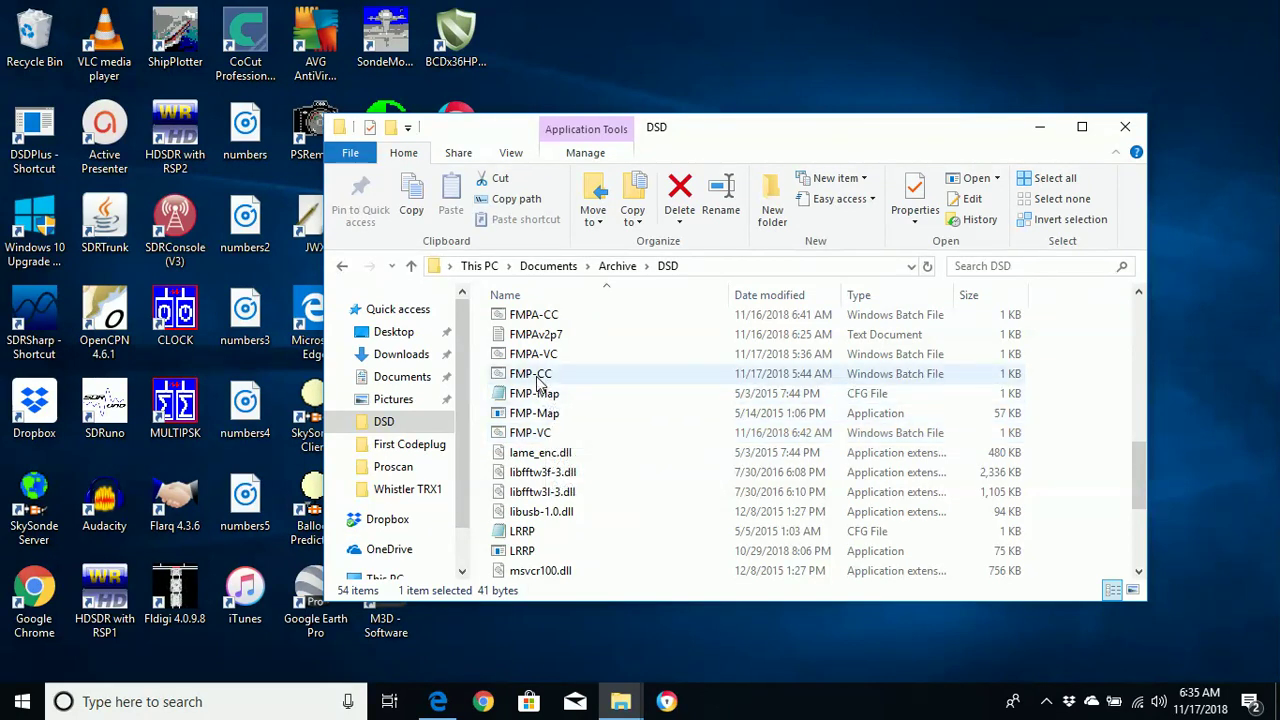
left_click(601, 378)
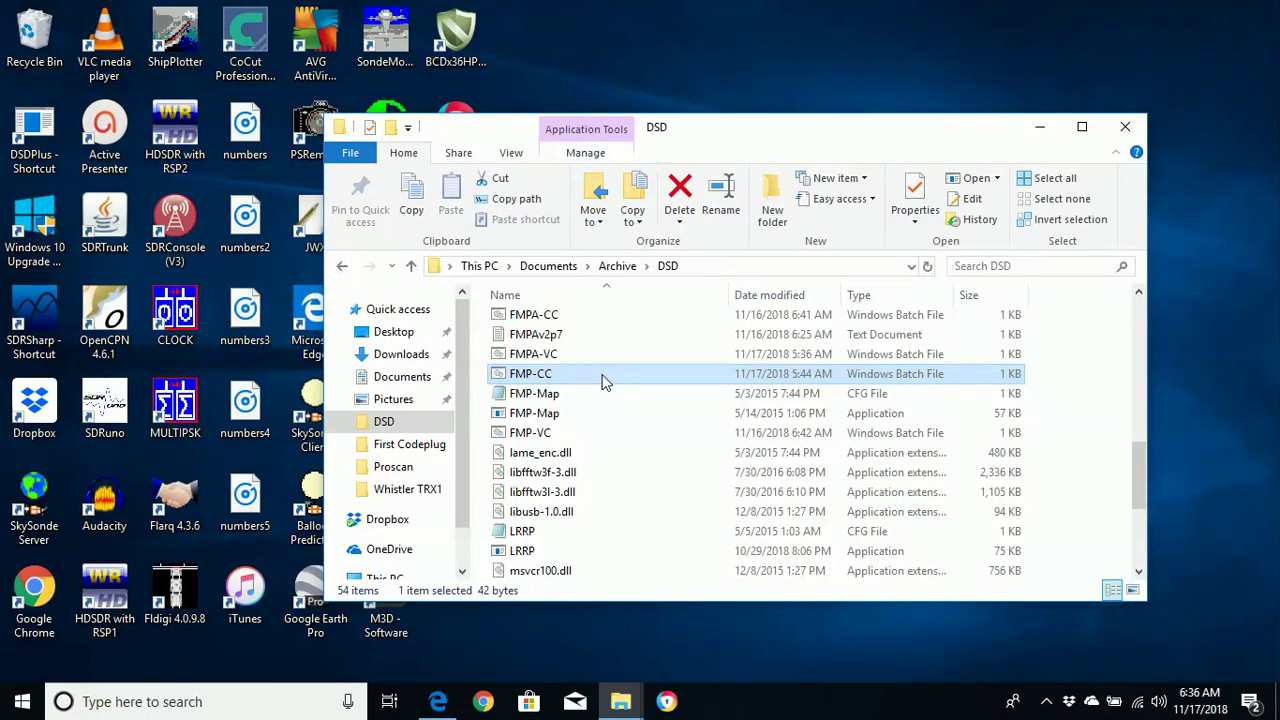
right_click(603, 380)
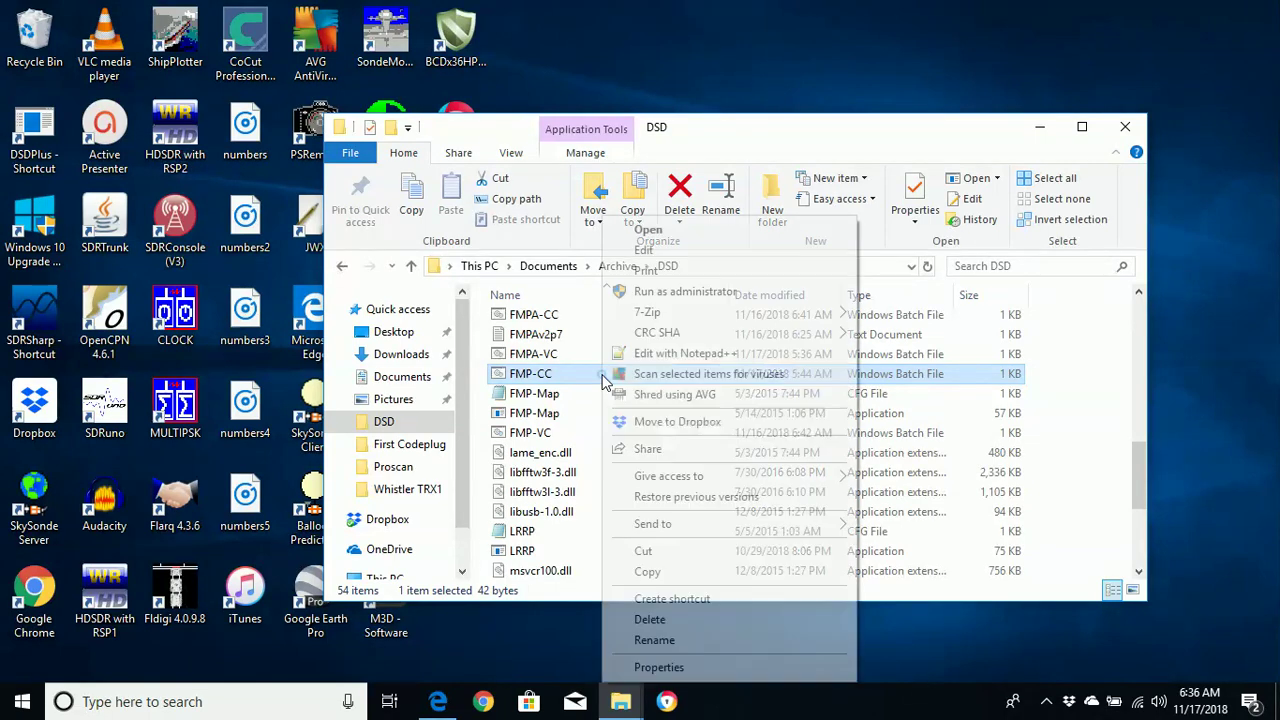
left_click(645, 250)
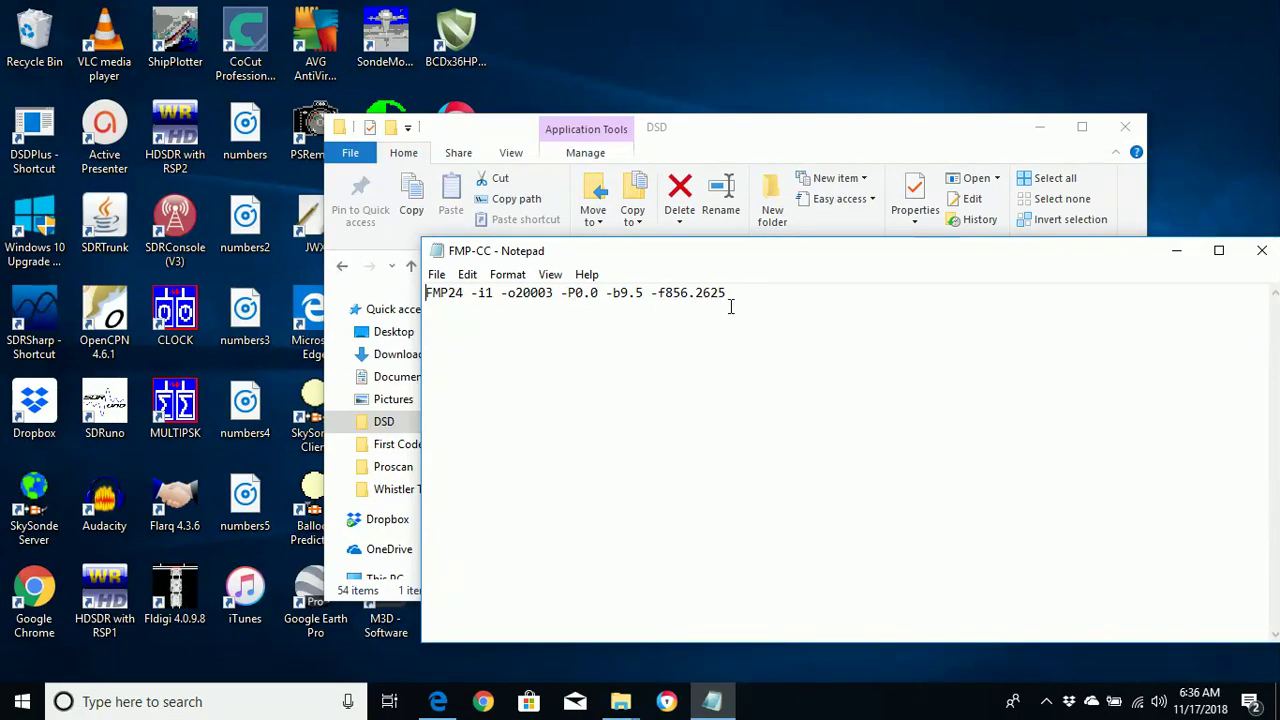
Step: Close FMP-CC unedited after checking its FMP24 -i1 -o20003 -P0.0 -b9.5 -f856.2625 line
left_click(1262, 252)
Step: Open the CC batch file to review DSDPlus -F2 -e -f1 -i20003 -rc -OM NUL, then close it
scroll(840, 455, "down", 3)
scroll(840, 455, "up", 7)
scroll(840, 455, "up", 6)
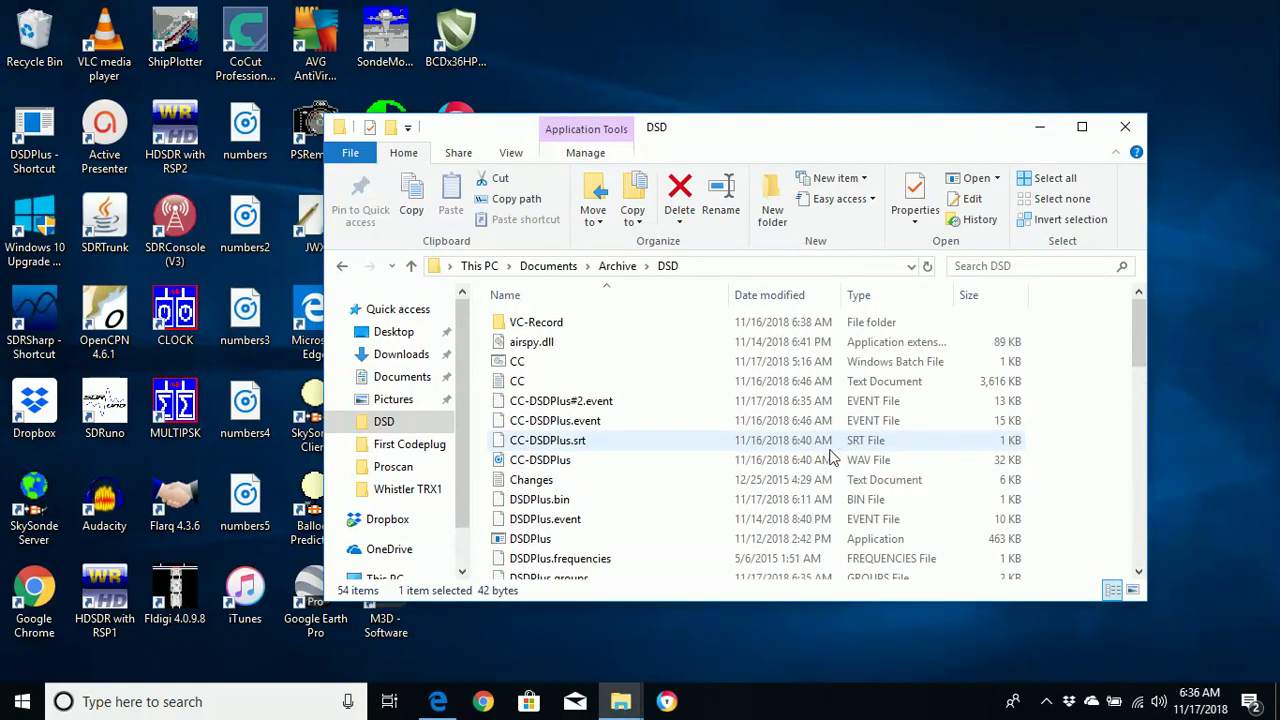
left_click(608, 361)
right_click(608, 361)
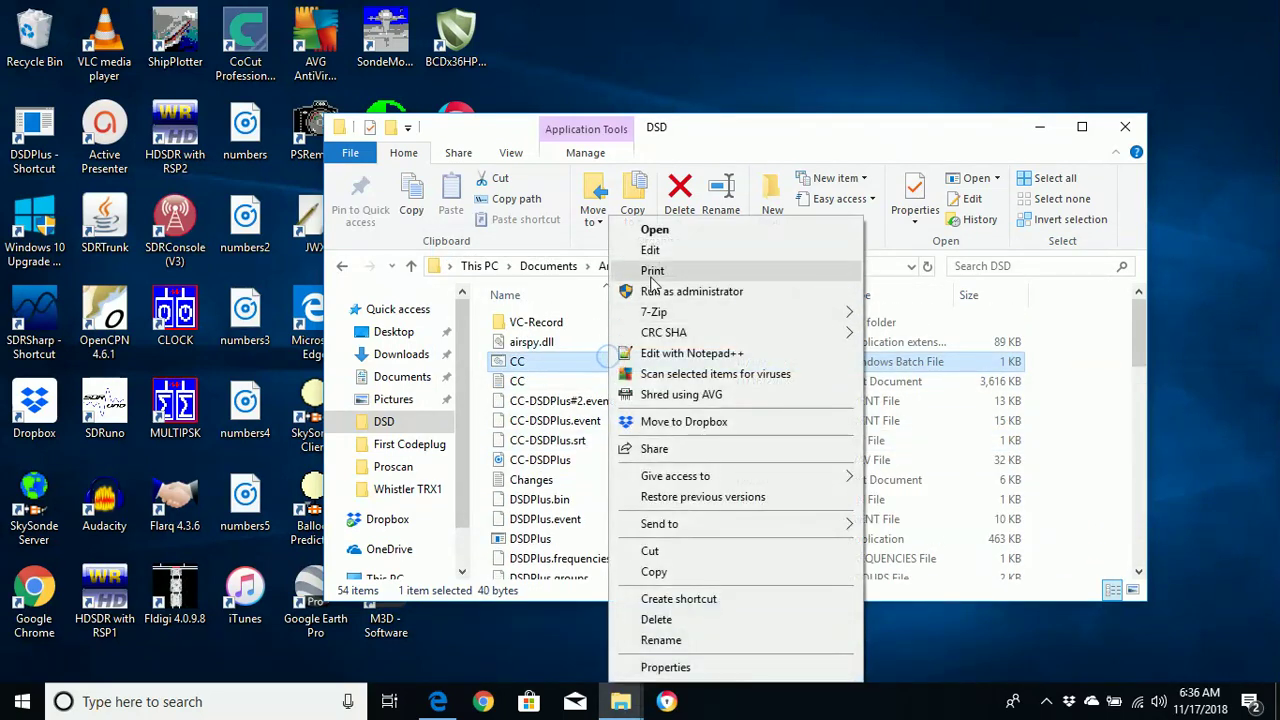
left_click(673, 251)
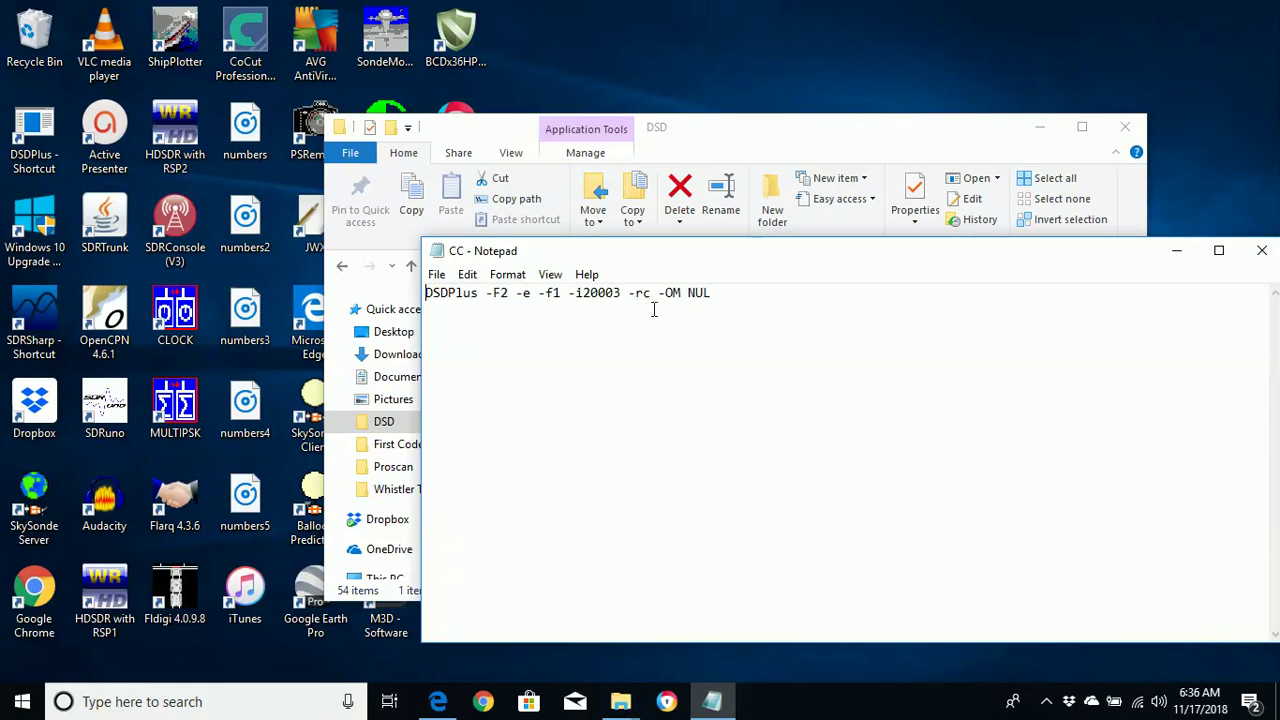
left_click(1262, 252)
Step: Open FMPA-VC in Notepad to review FMPA -i1 -o20002 -rv, then close it
scroll(790, 440, "down", 3)
scroll(790, 440, "down", 4)
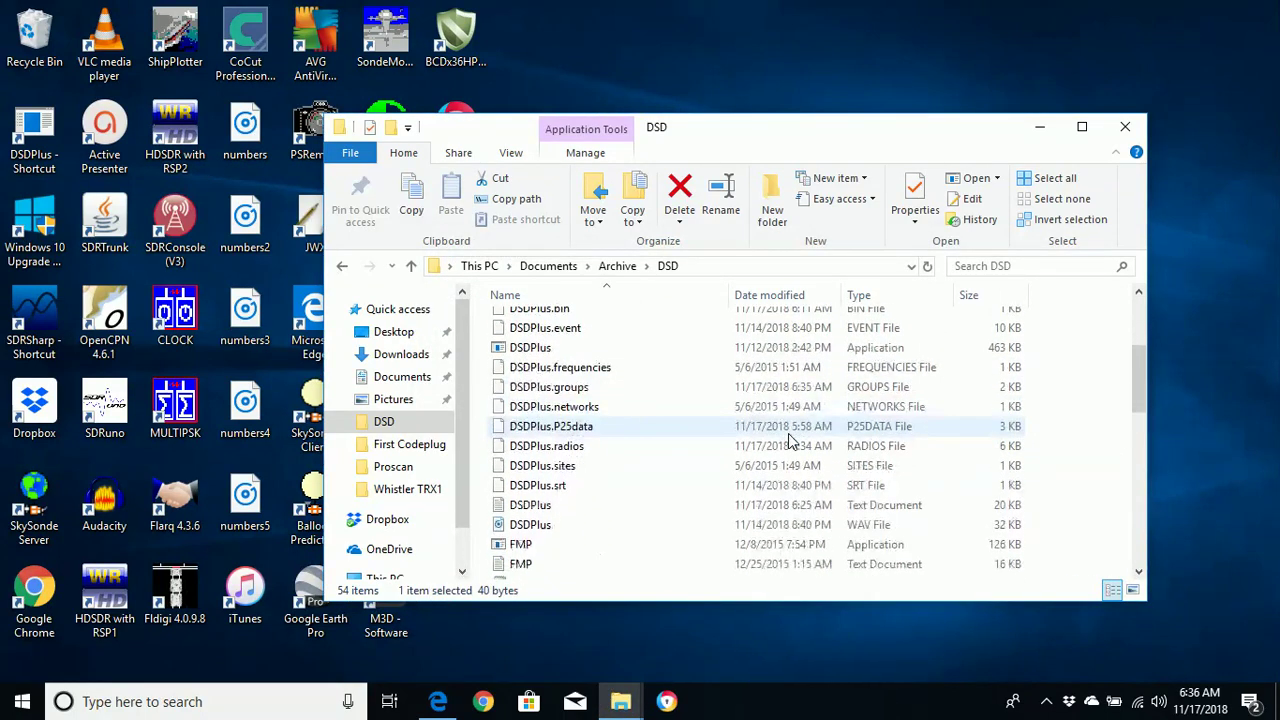
scroll(790, 440, "down", 2)
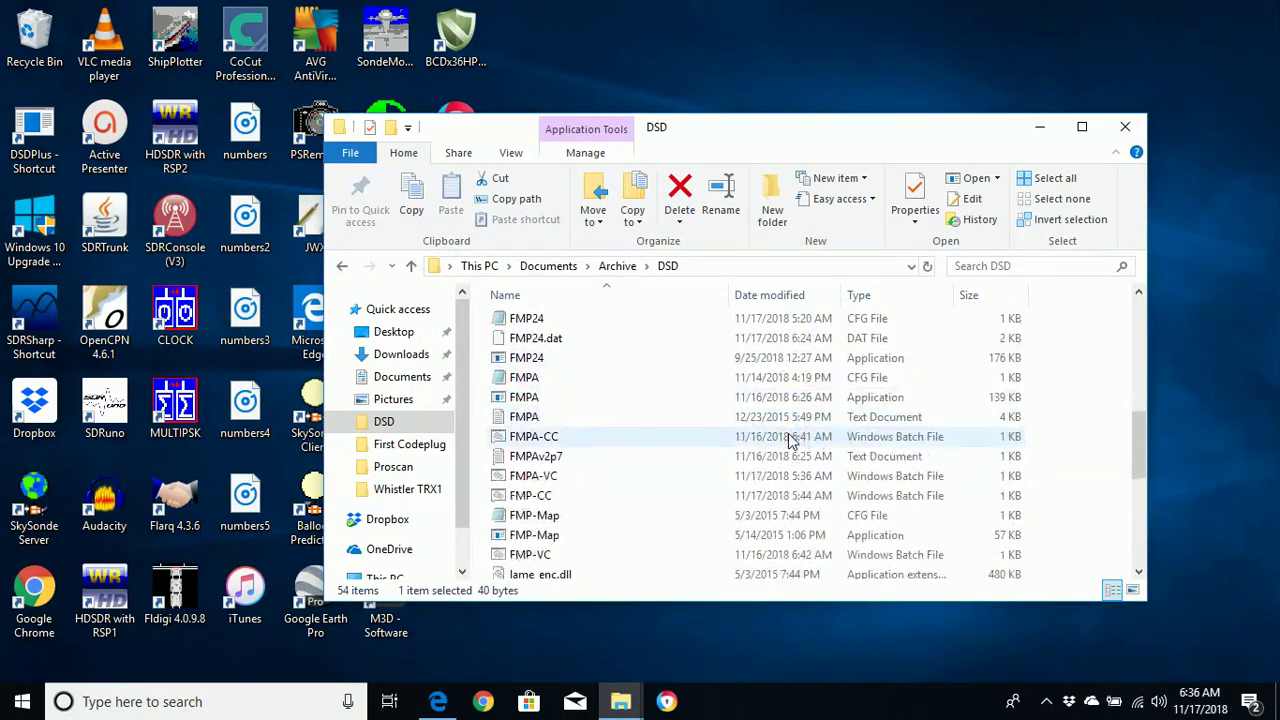
left_click(570, 478)
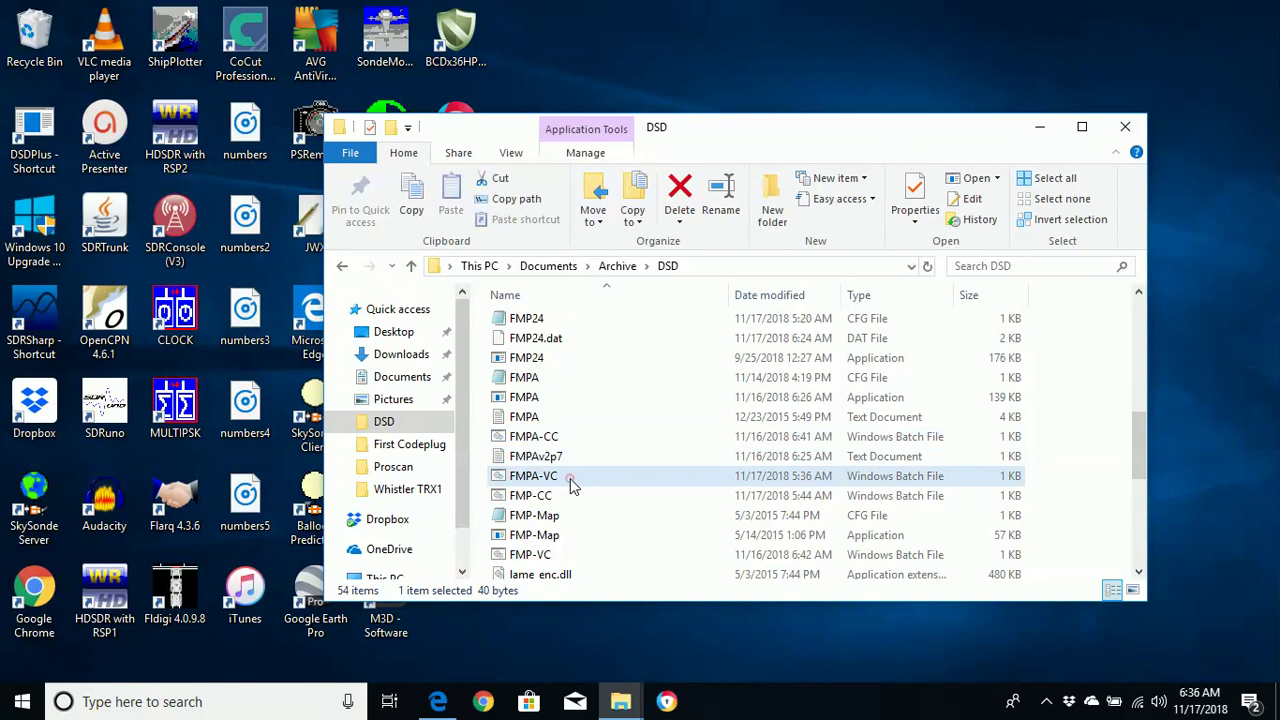
right_click(570, 478)
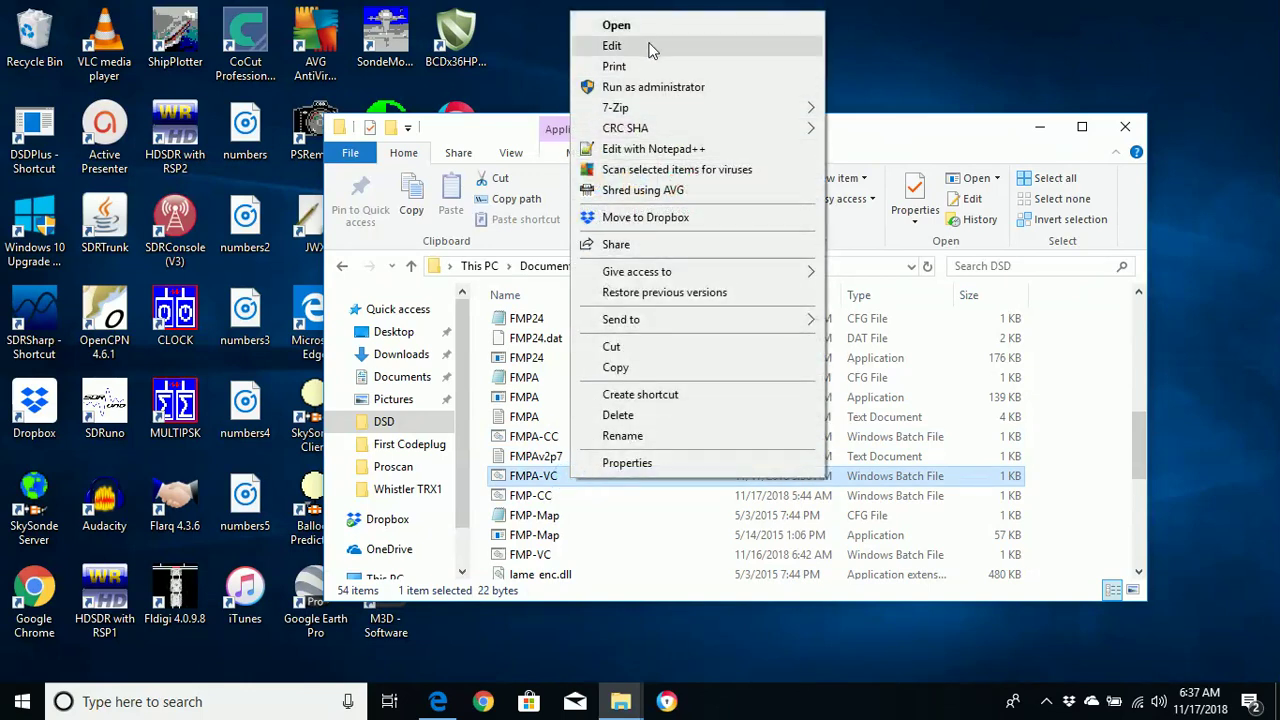
left_click(650, 47)
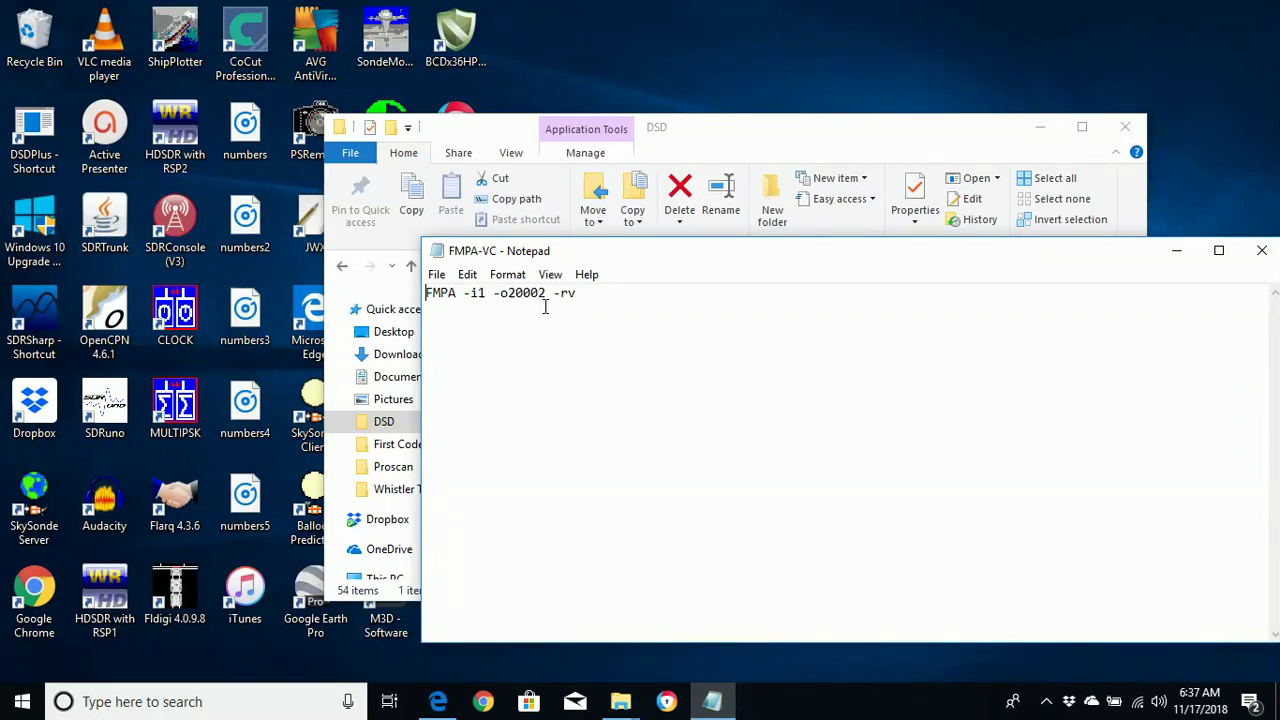
left_click(1262, 250)
Step: Open VC.bat to check DSDPlus -F1 -f1 -rv -o1 -i20002 -OM NUL, then close it unedited
scroll(786, 479, "down", 6)
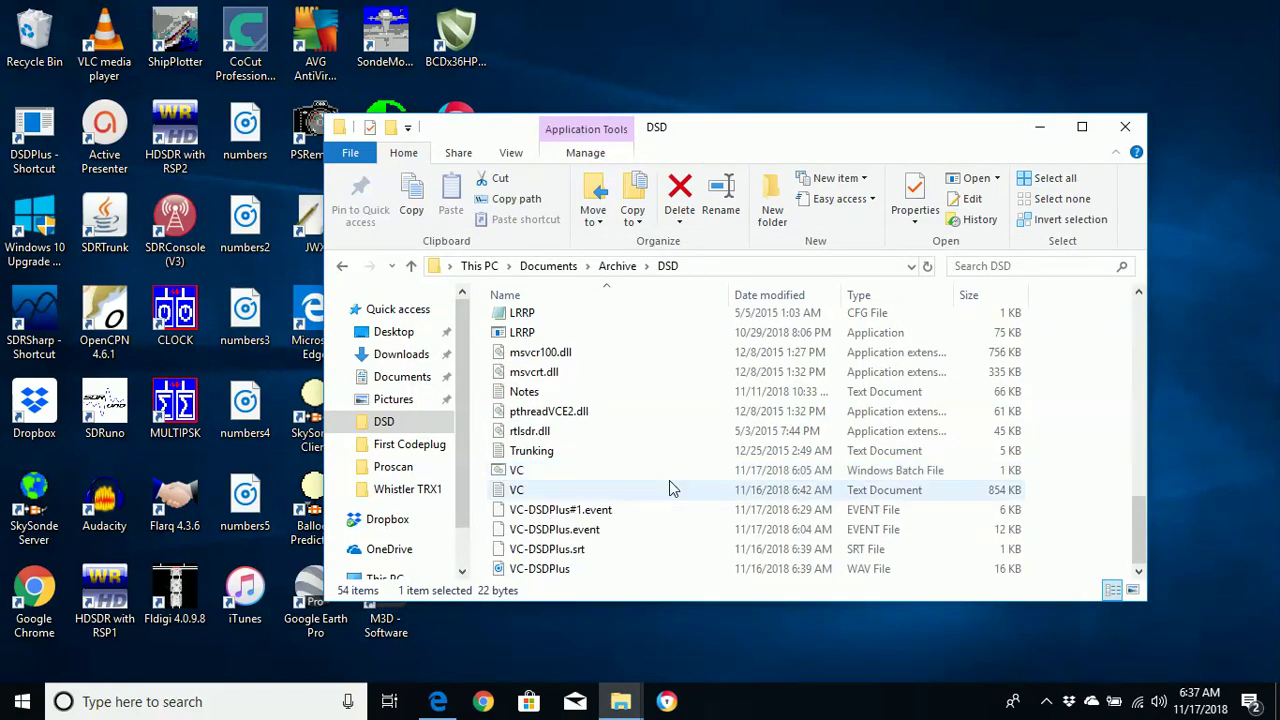
right_click(632, 478)
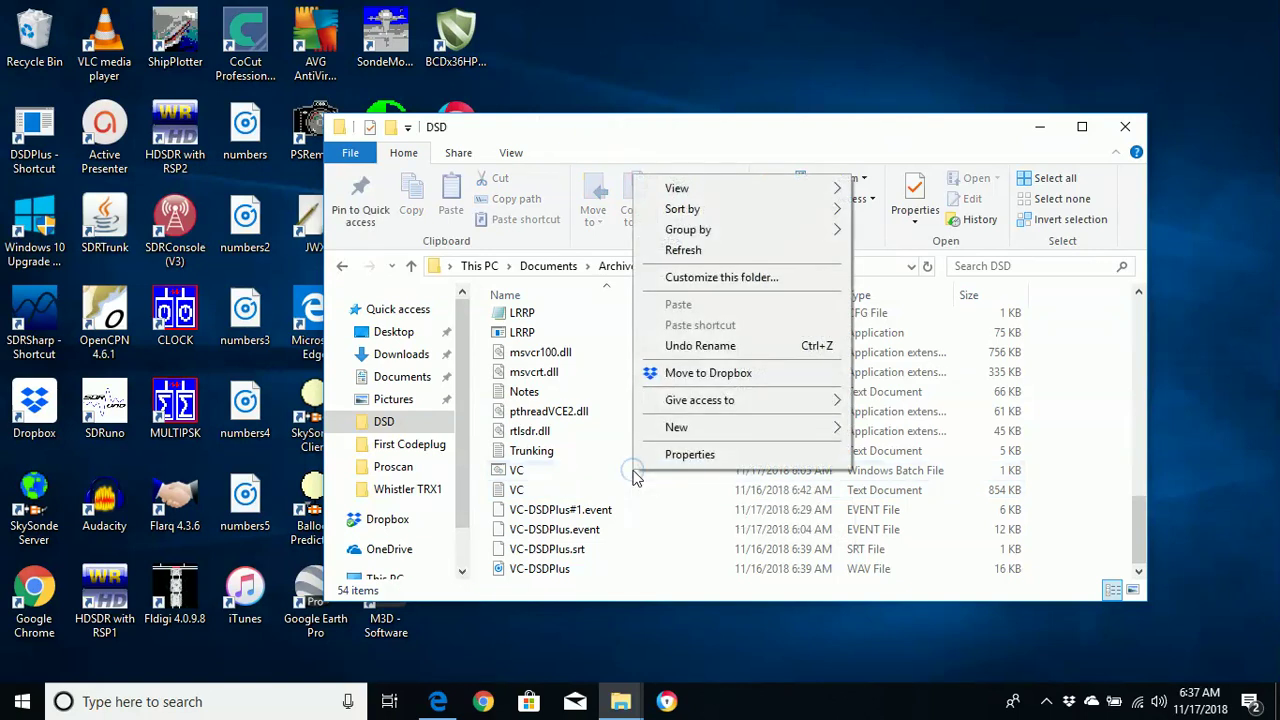
left_click(585, 478)
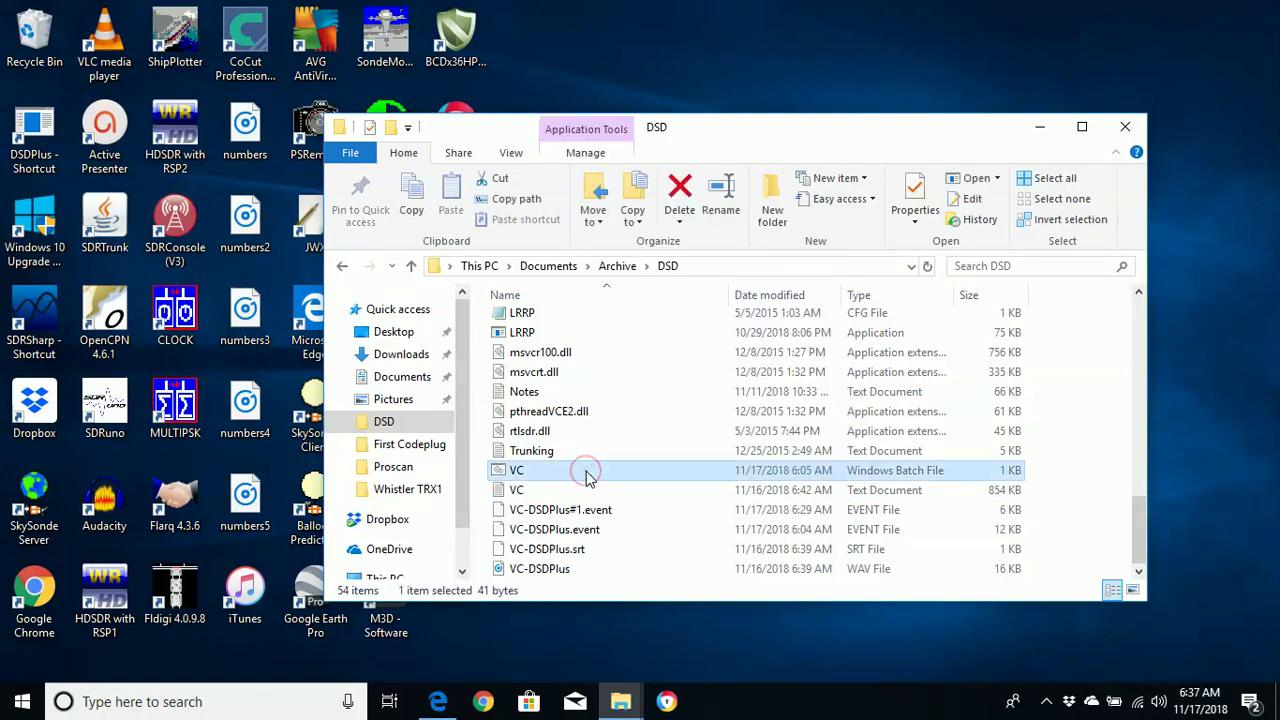
right_click(586, 478)
left_click(628, 38)
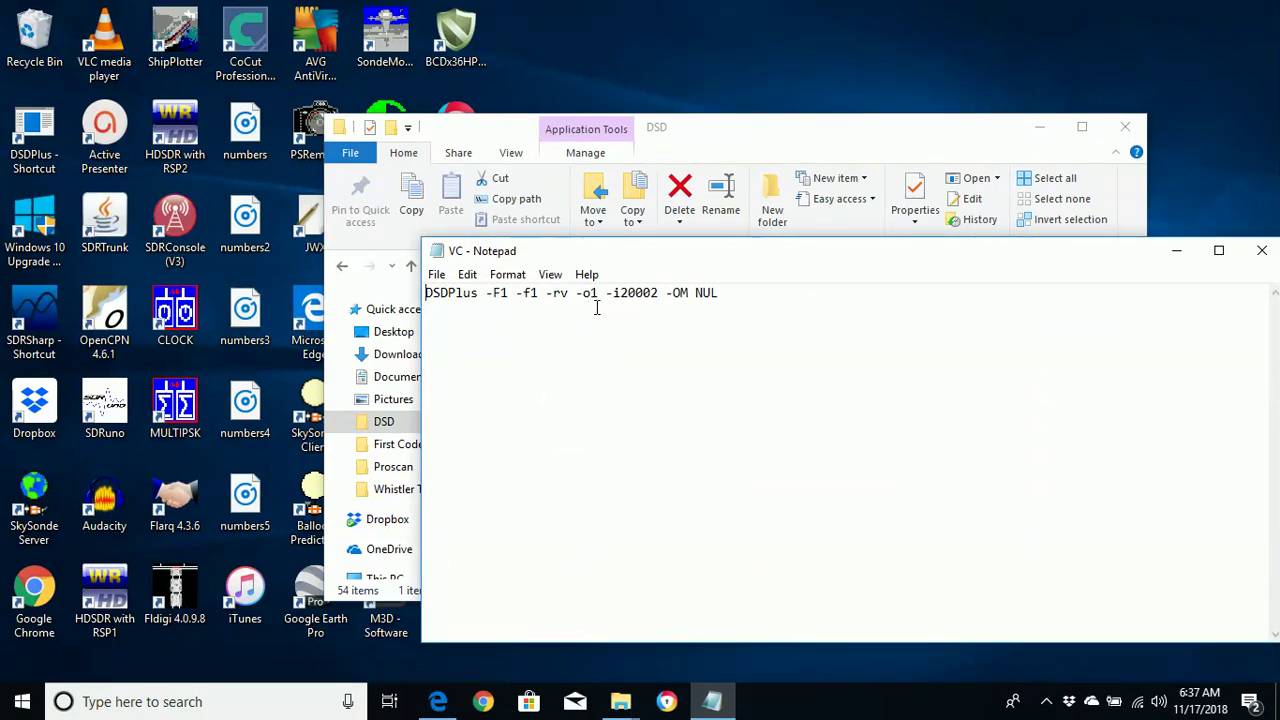
left_click(1262, 251)
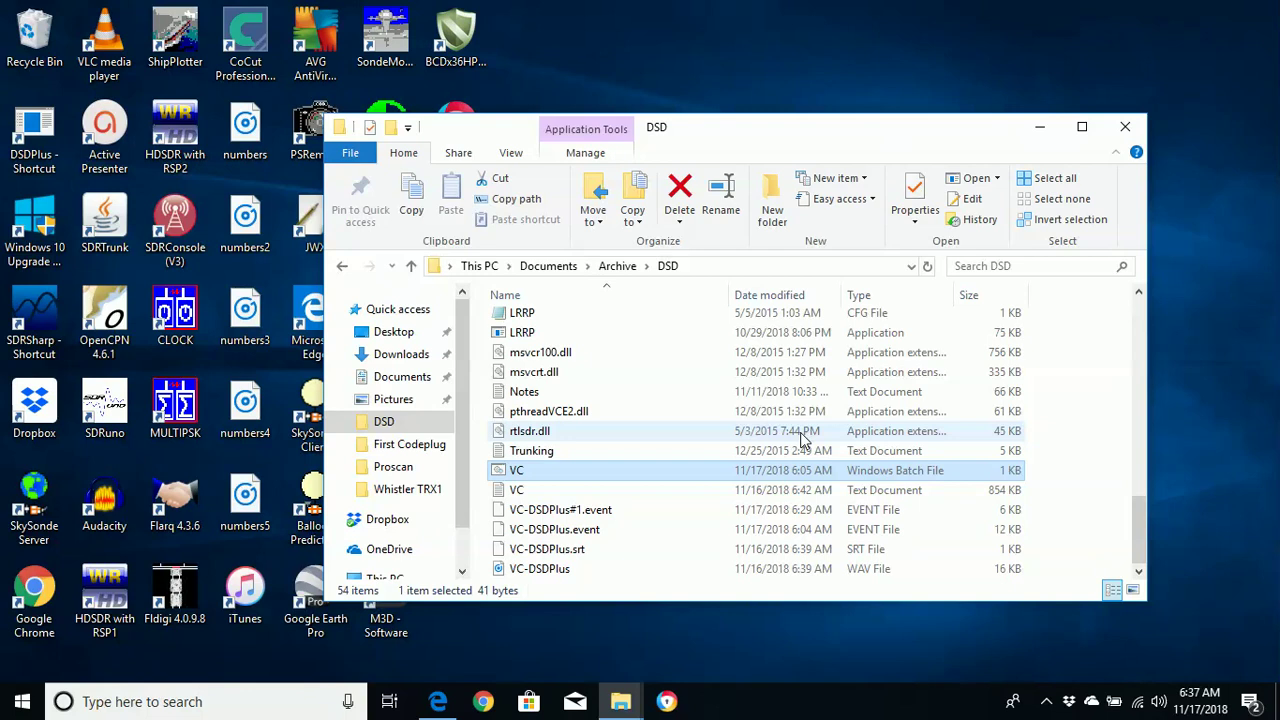
Step: Open the FMPA config to review its 2.5 sampling rate and 35.1085 -77.0441 search origin, then close it
scroll(800, 440, "up", 3)
scroll(800, 440, "up", 3)
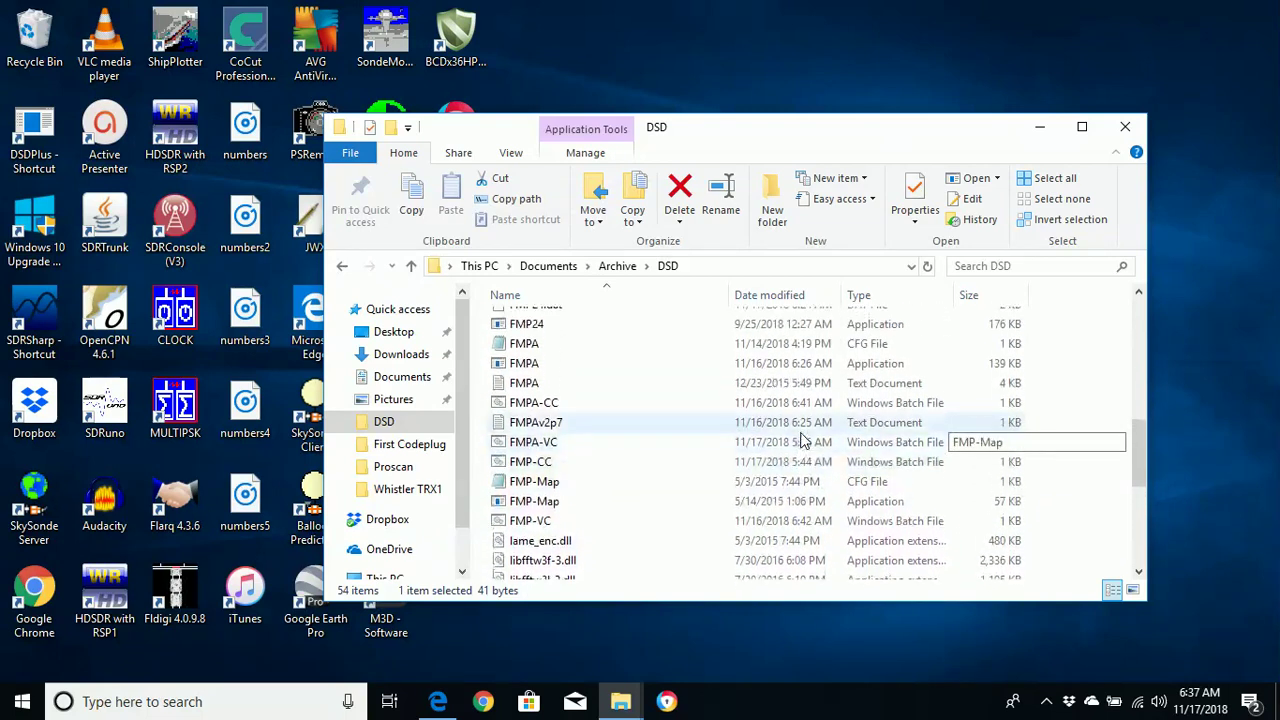
scroll(800, 440, "up", 1)
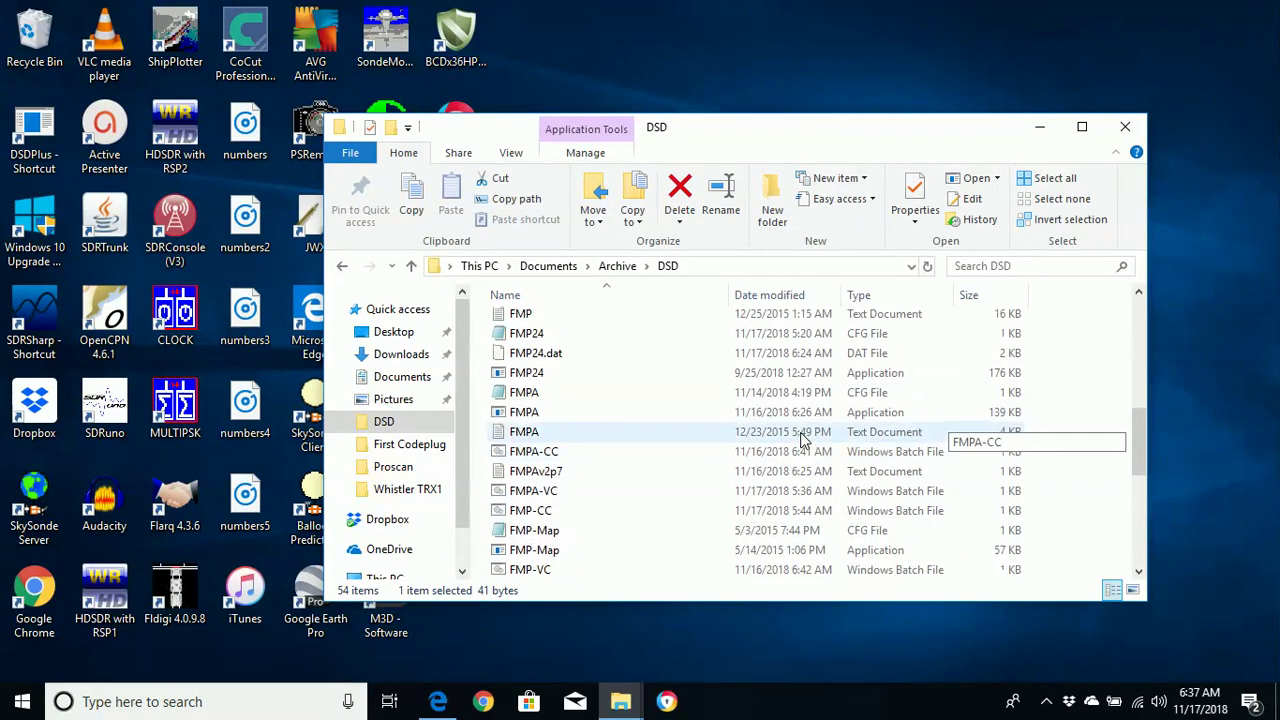
double_click(531, 394)
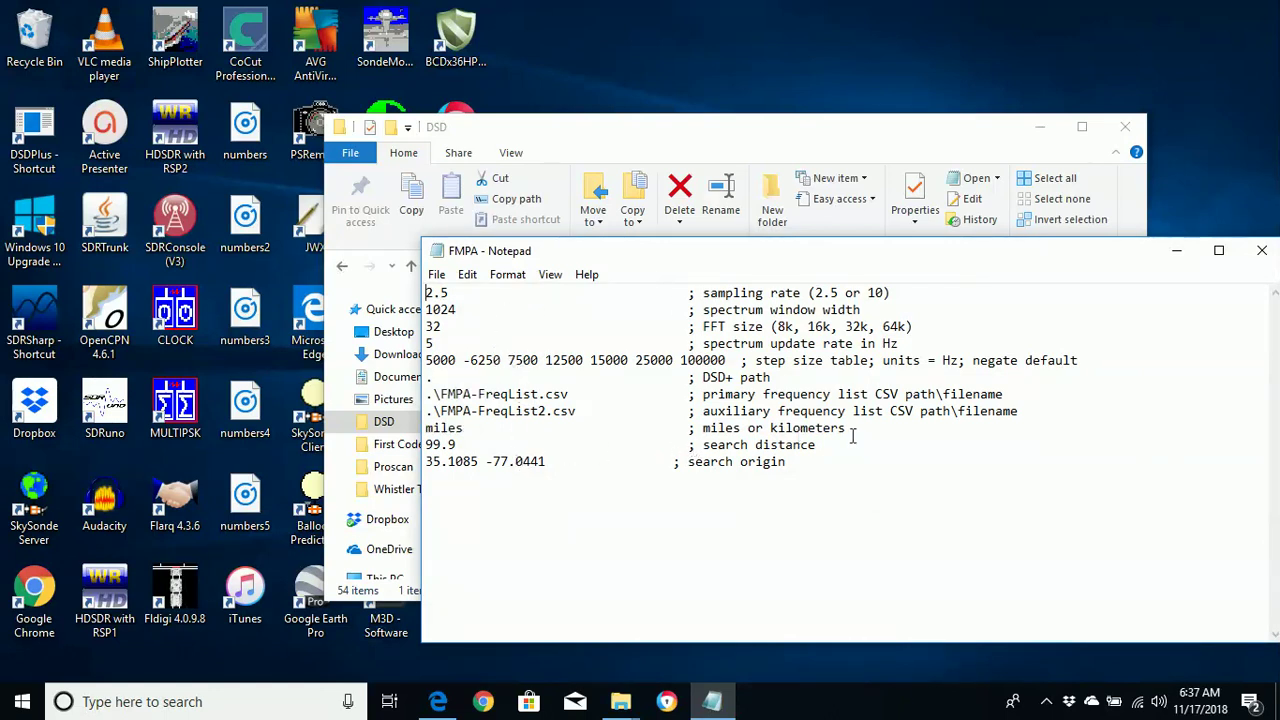
left_click(1263, 251)
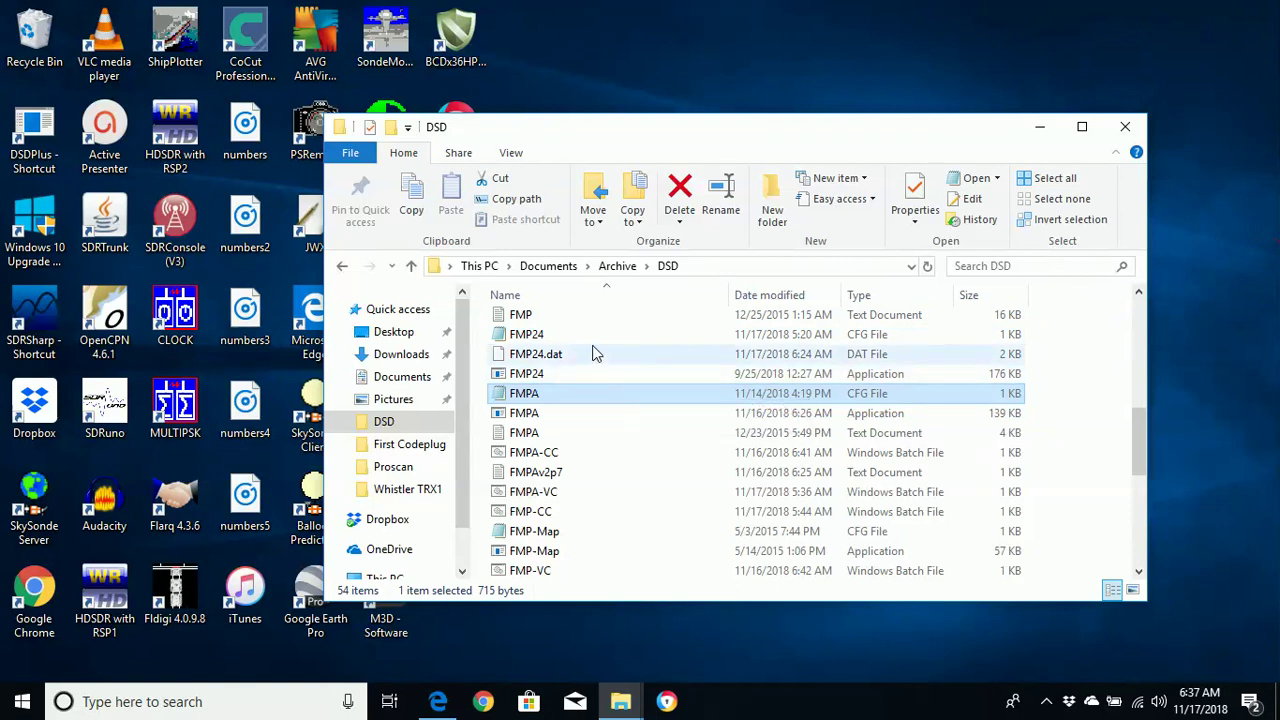
Step: View the FMP24 config with its 2.4 sampling rate, close it, and return to the FMP batch files
double_click(544, 337)
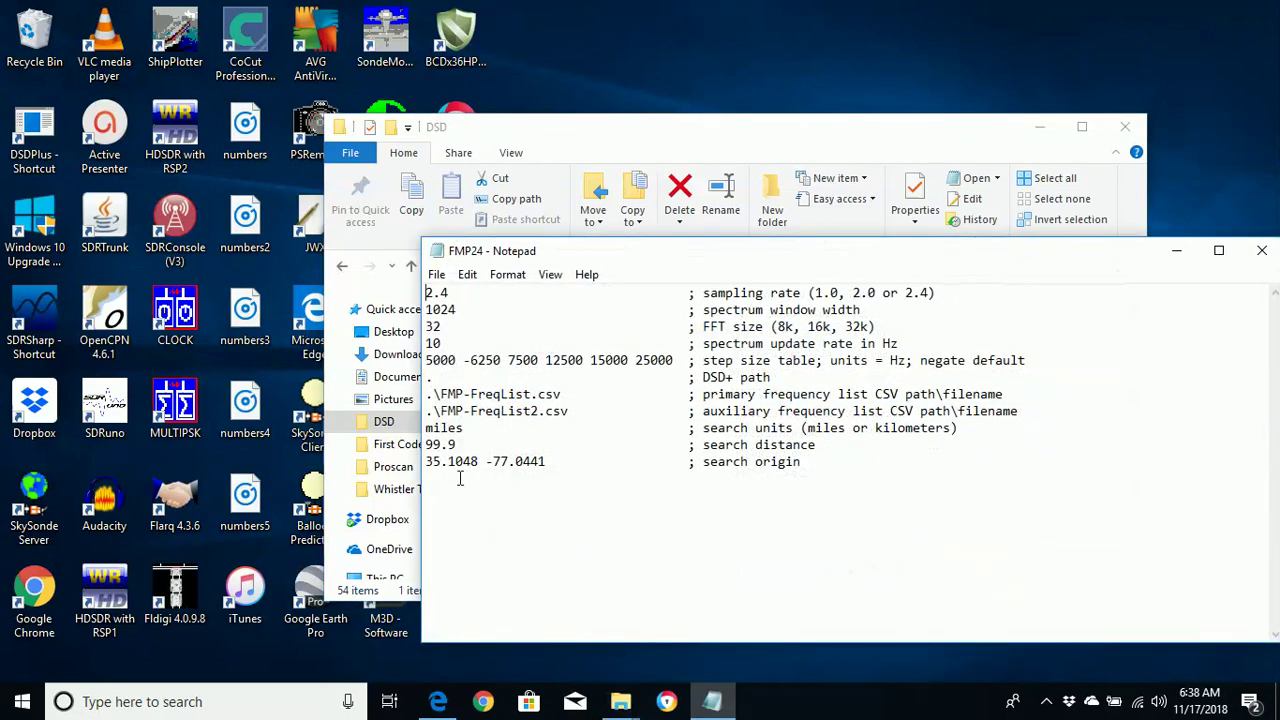
left_click(1263, 251)
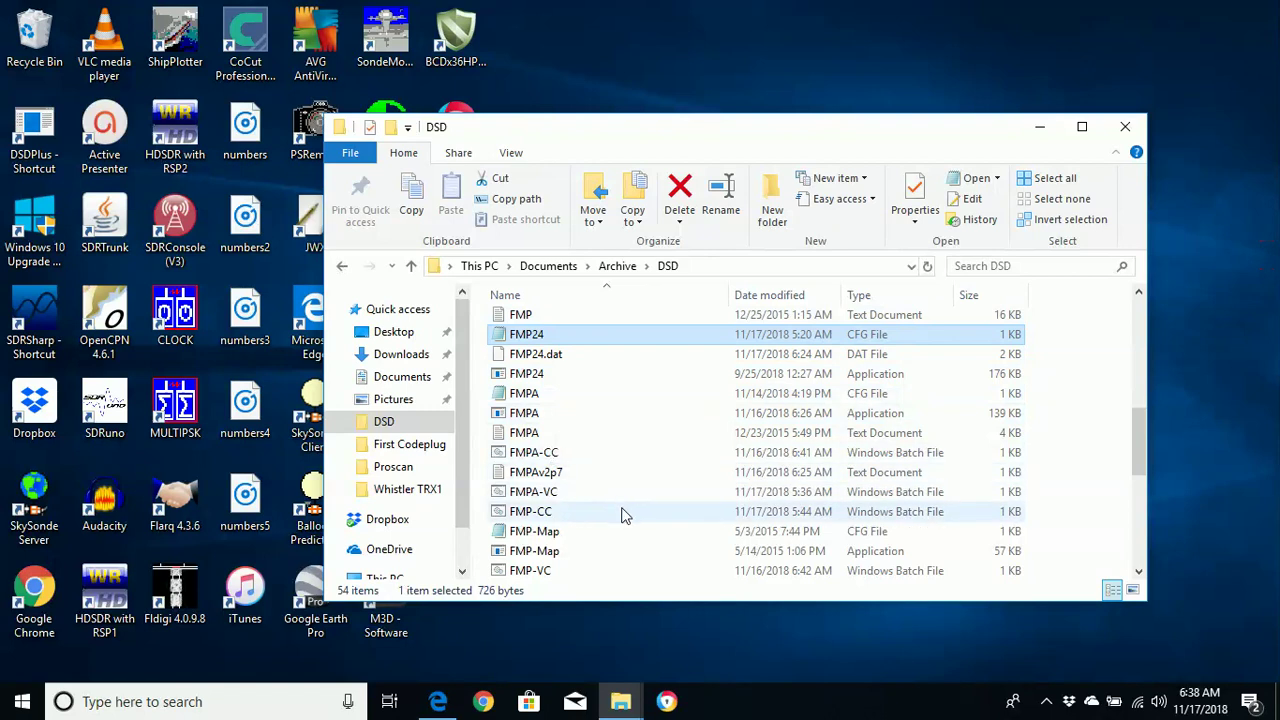
scroll(621, 514, "down", 3)
scroll(621, 514, "down", 4)
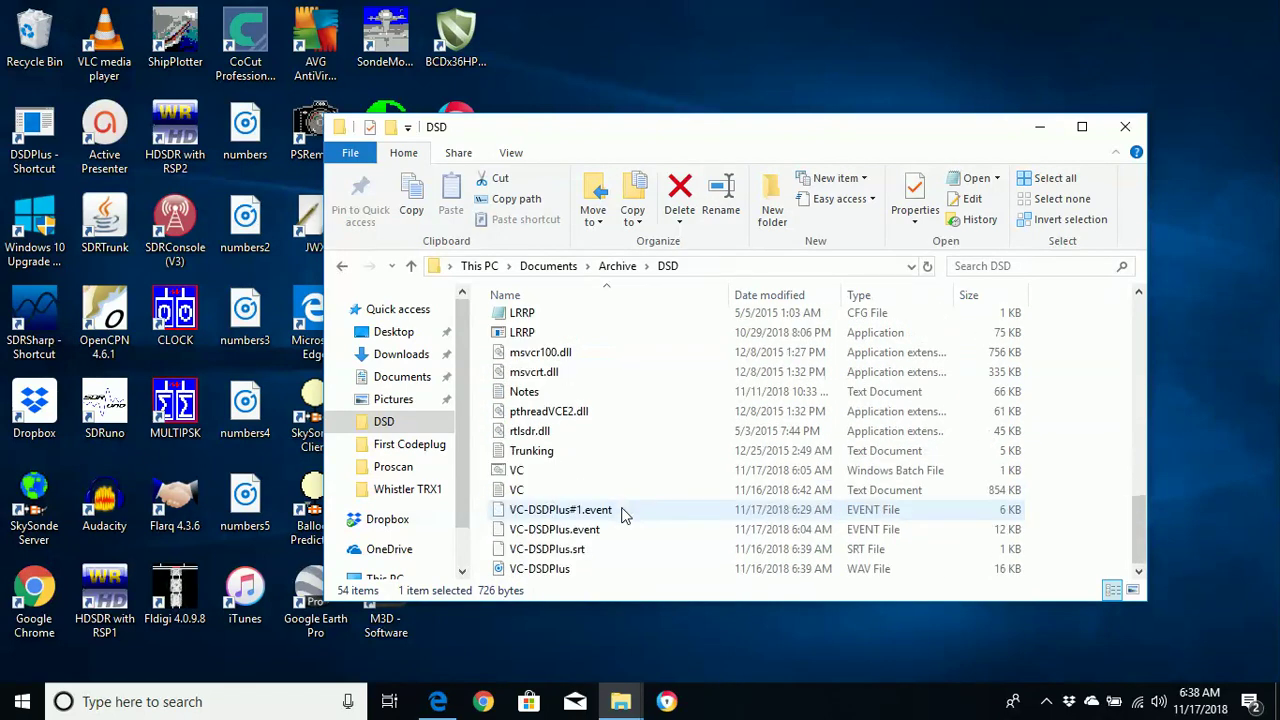
scroll(616, 527, "up", 2)
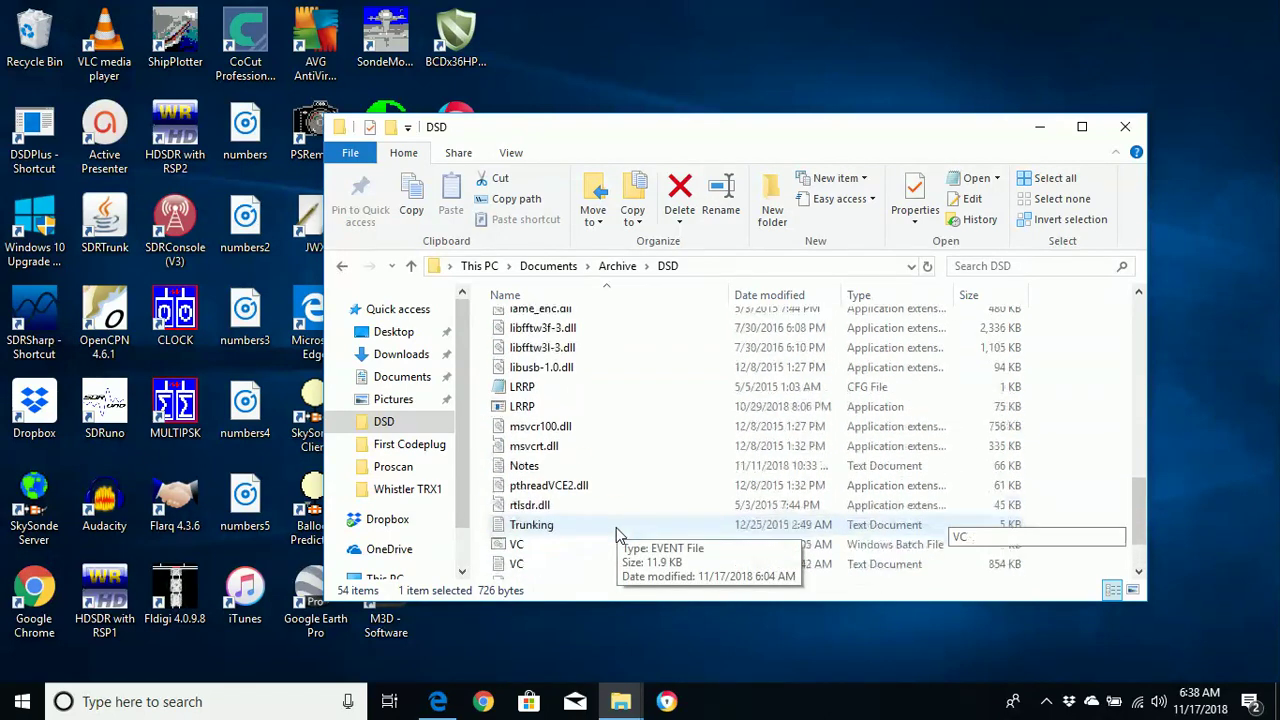
scroll(616, 527, "up", 3)
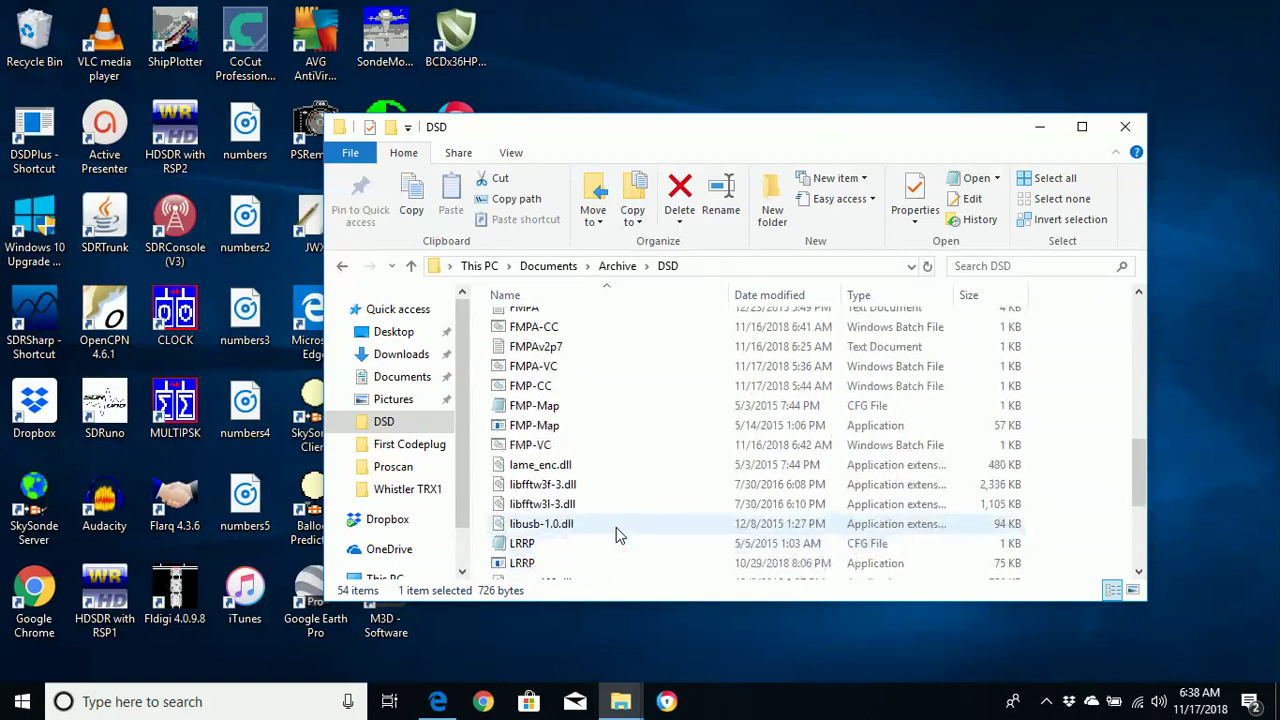
Step: Launch FMP-CC so FMP24 runs on 856.2625 MHz on TCP port 20003, keeping the DSD folder in front
double_click(576, 390)
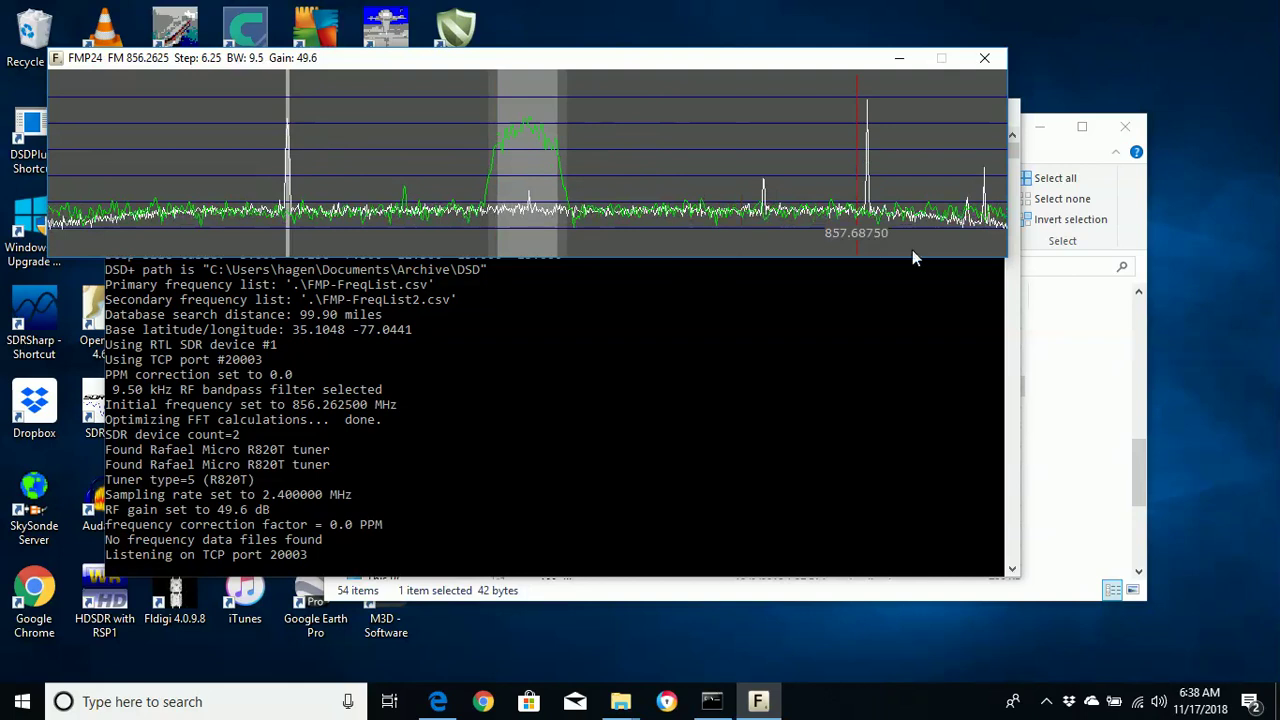
left_click(1093, 390)
Step: Run CC.bat from the DSD folder to start the DSD+ control-channel decoder
scroll(1090, 385, "down", 4)
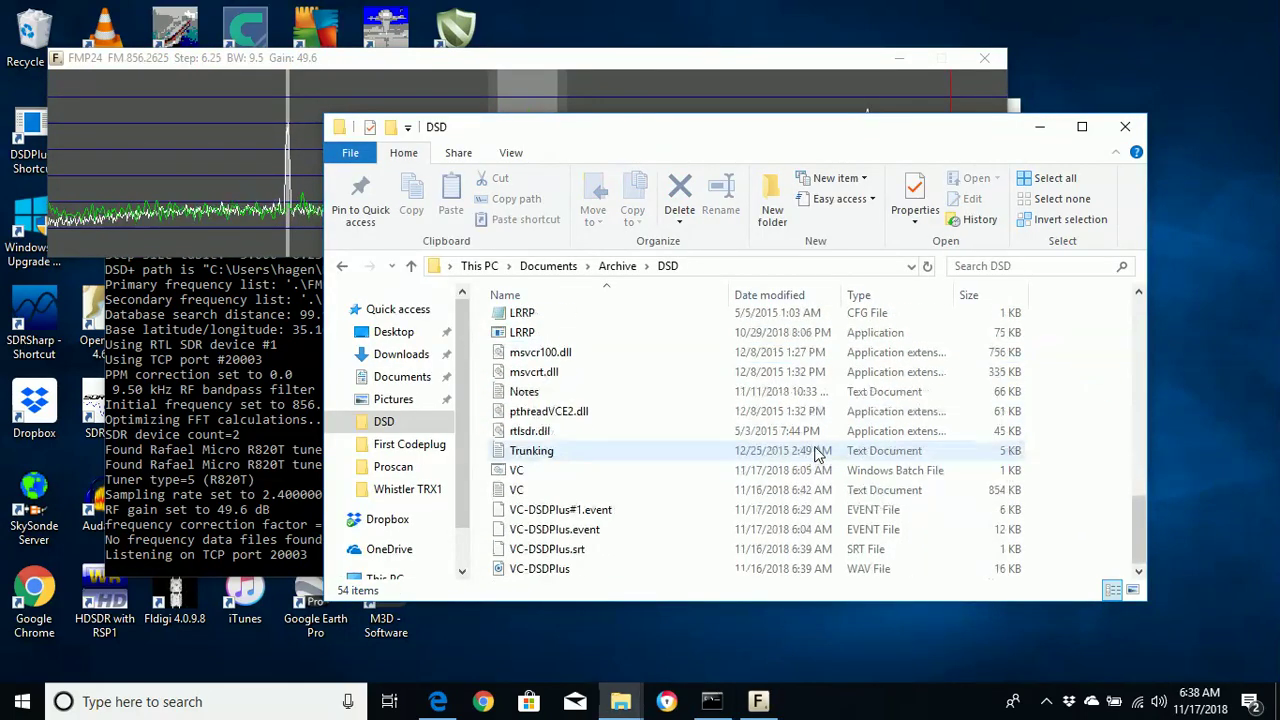
scroll(780, 420, "up", 13)
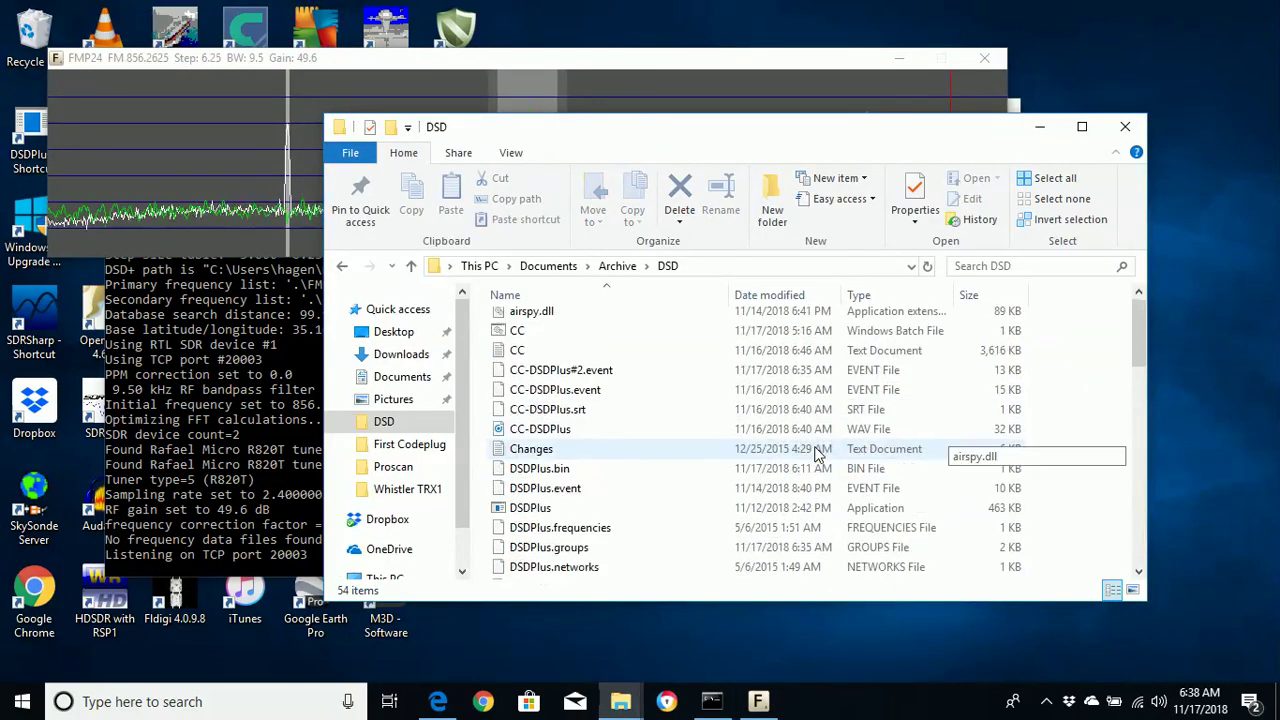
double_click(655, 367)
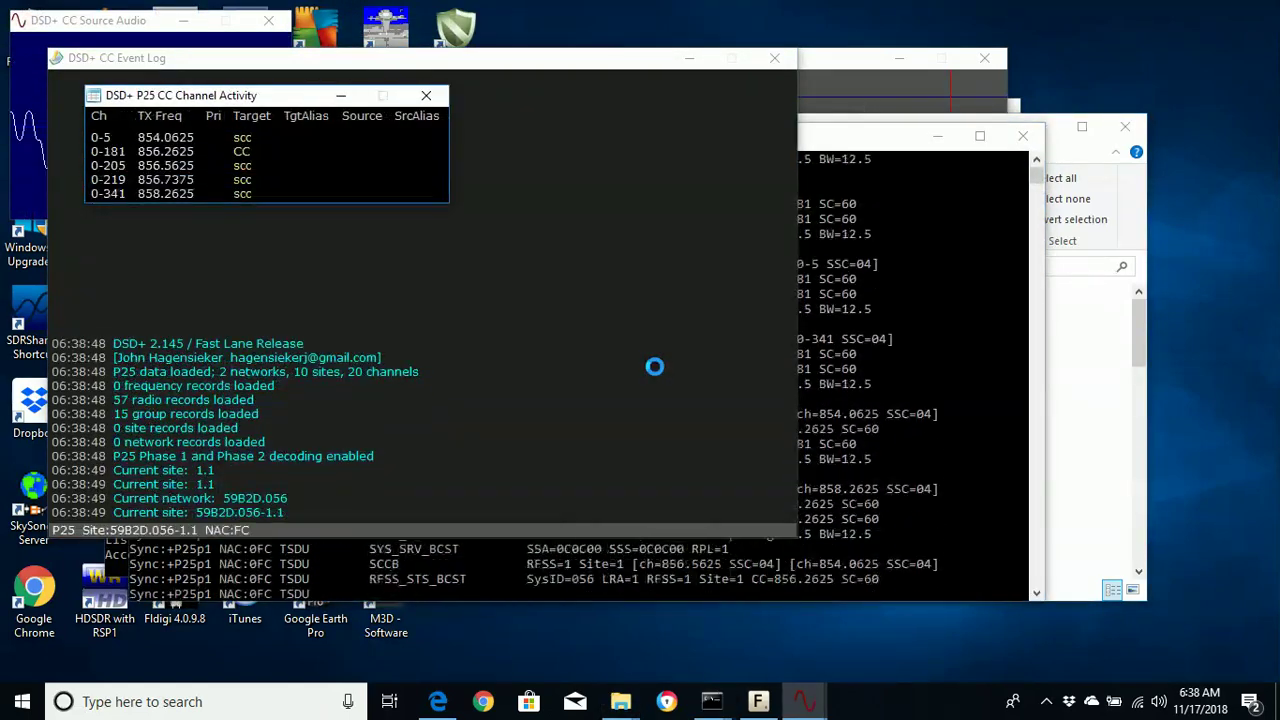
Step: Check the CC console, Source Audio, Event Log and Channel Activity windows (856.2625 CC), then return to the DSD folder
left_click(920, 343)
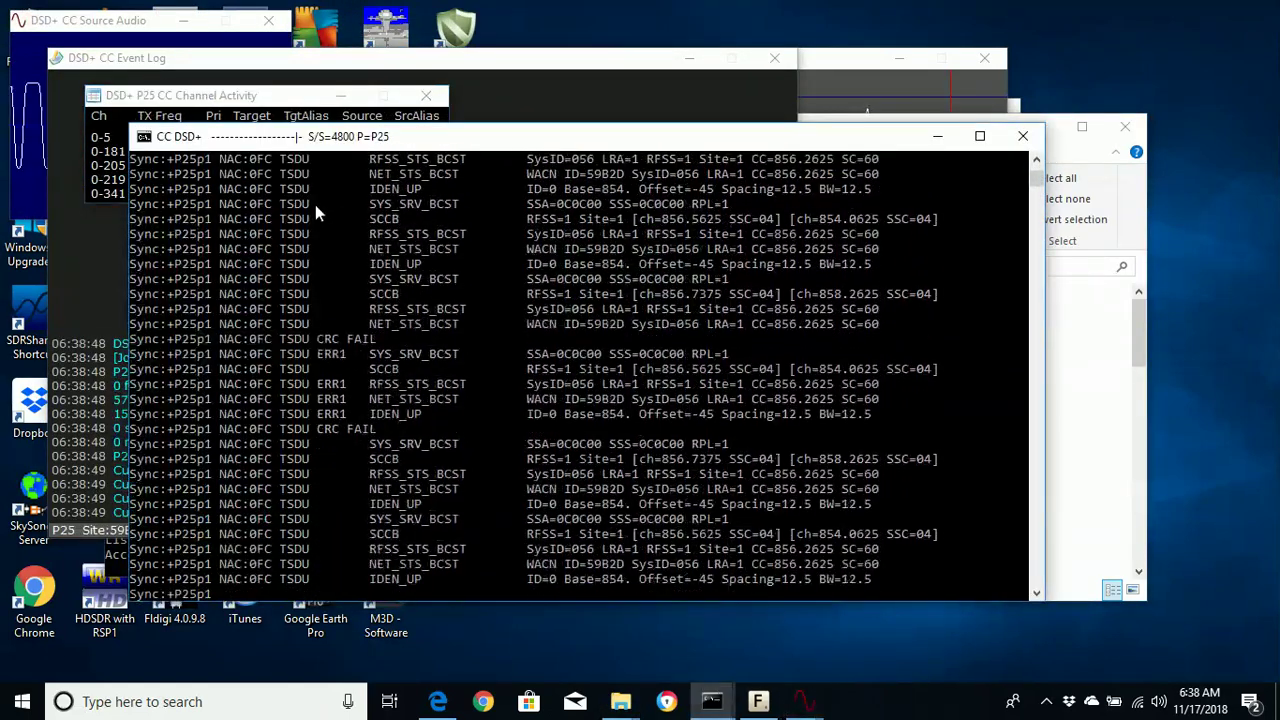
left_click(120, 25)
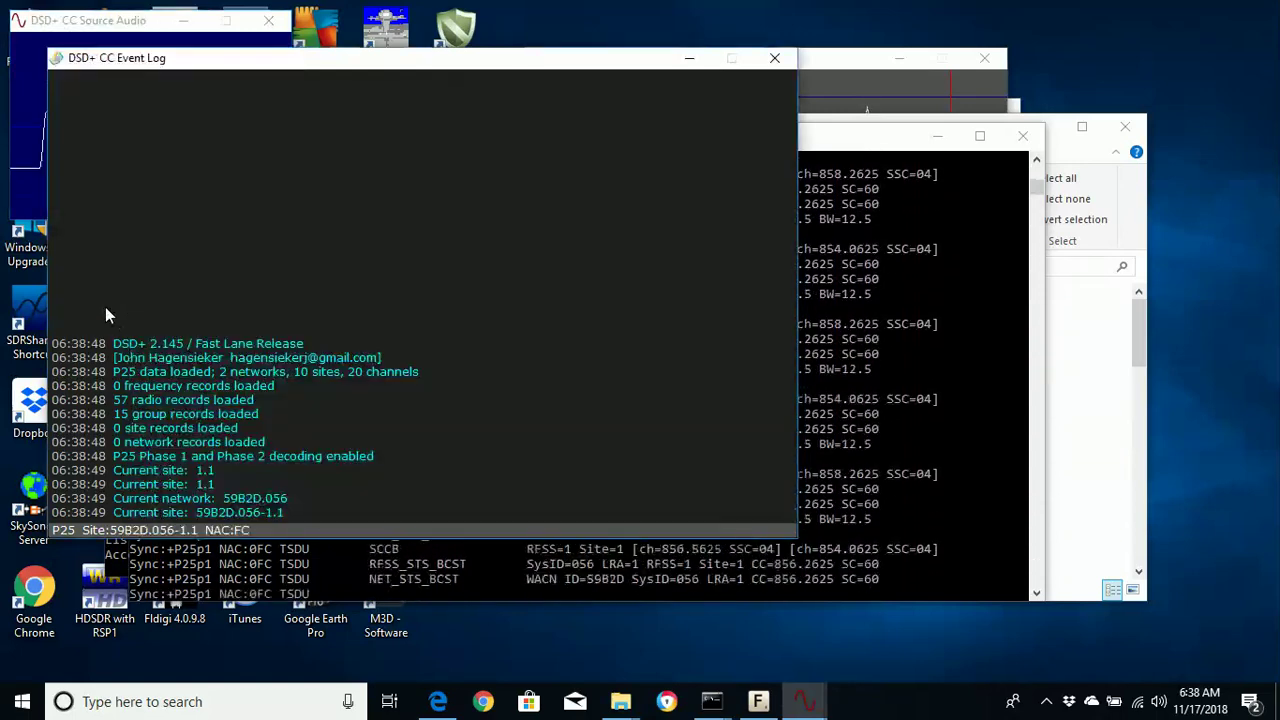
left_click(106, 307)
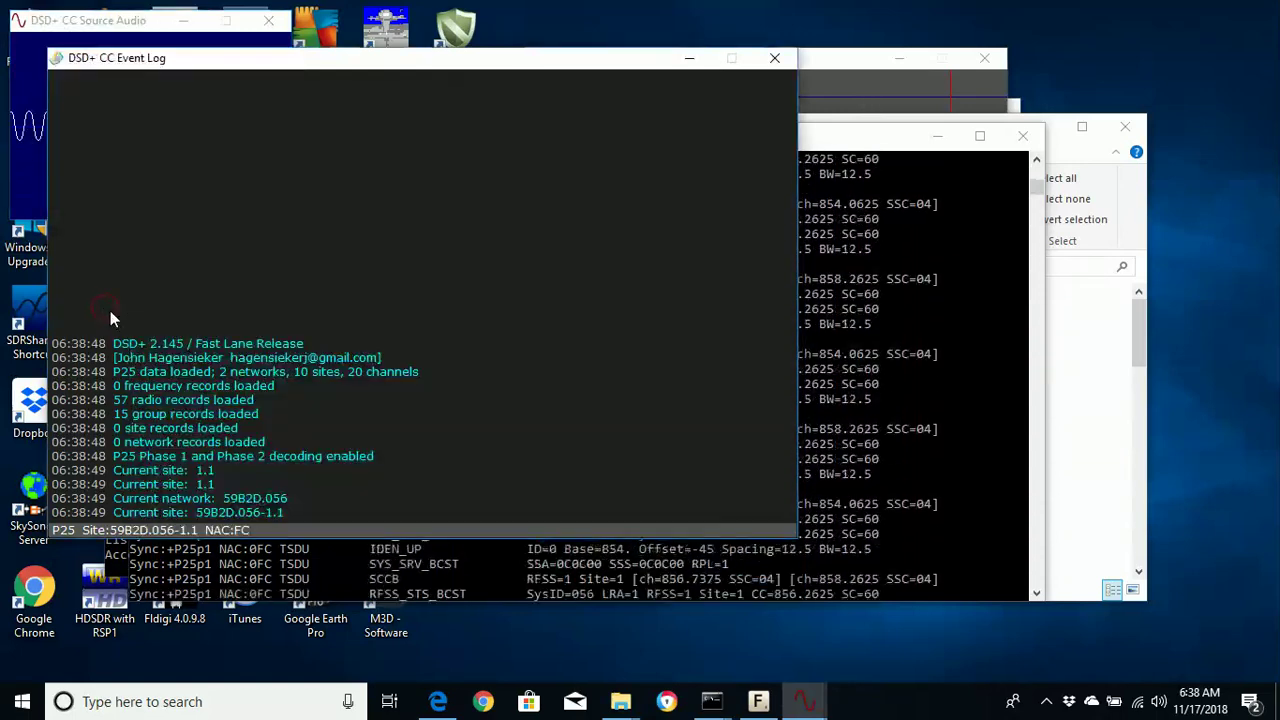
key("super+Tab")
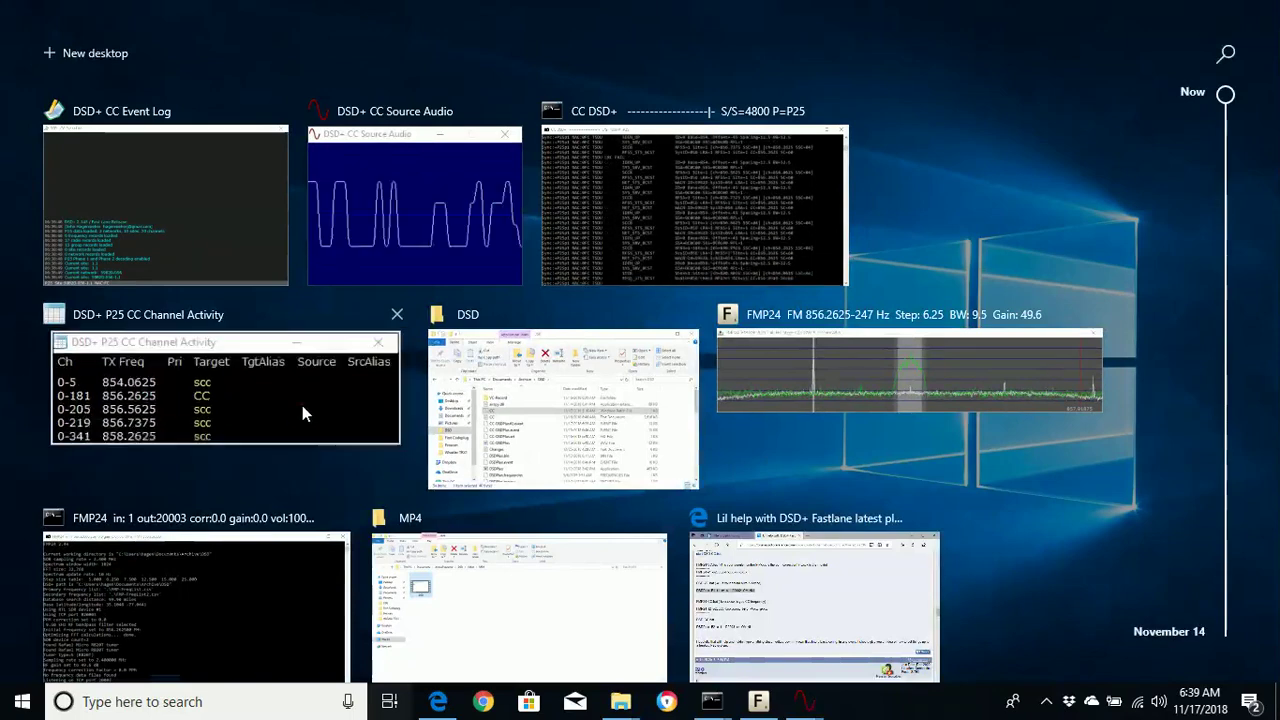
left_click(302, 406)
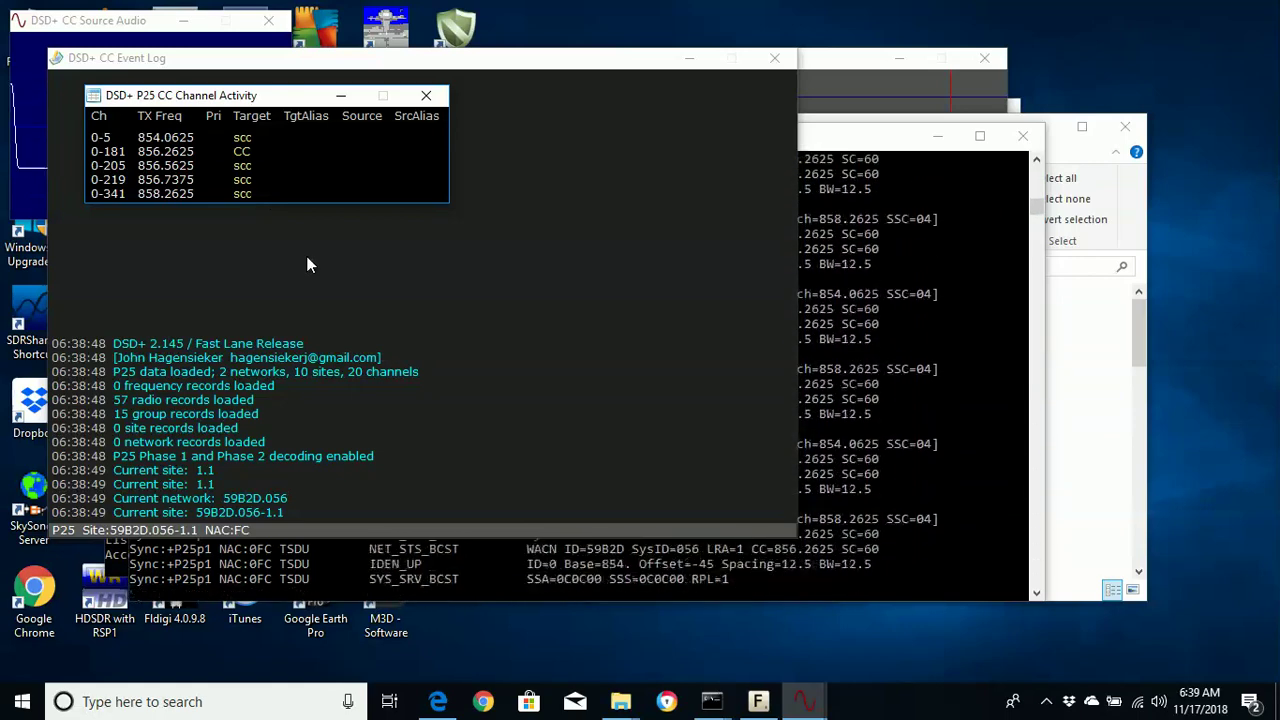
left_click(1095, 392)
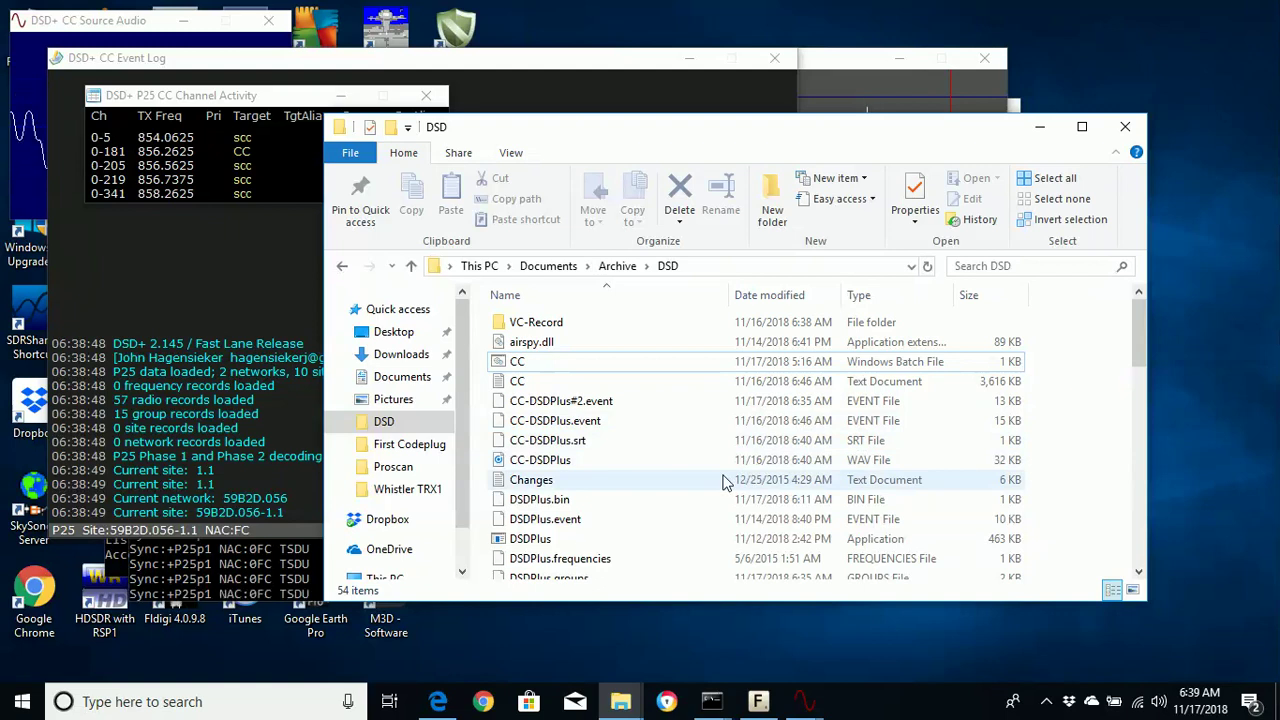
Step: Launch the FMPA-VC batch file so FMPA listens on TCP port 20002 with trunk following
scroll(724, 482, "down", 2)
scroll(724, 482, "down", 4)
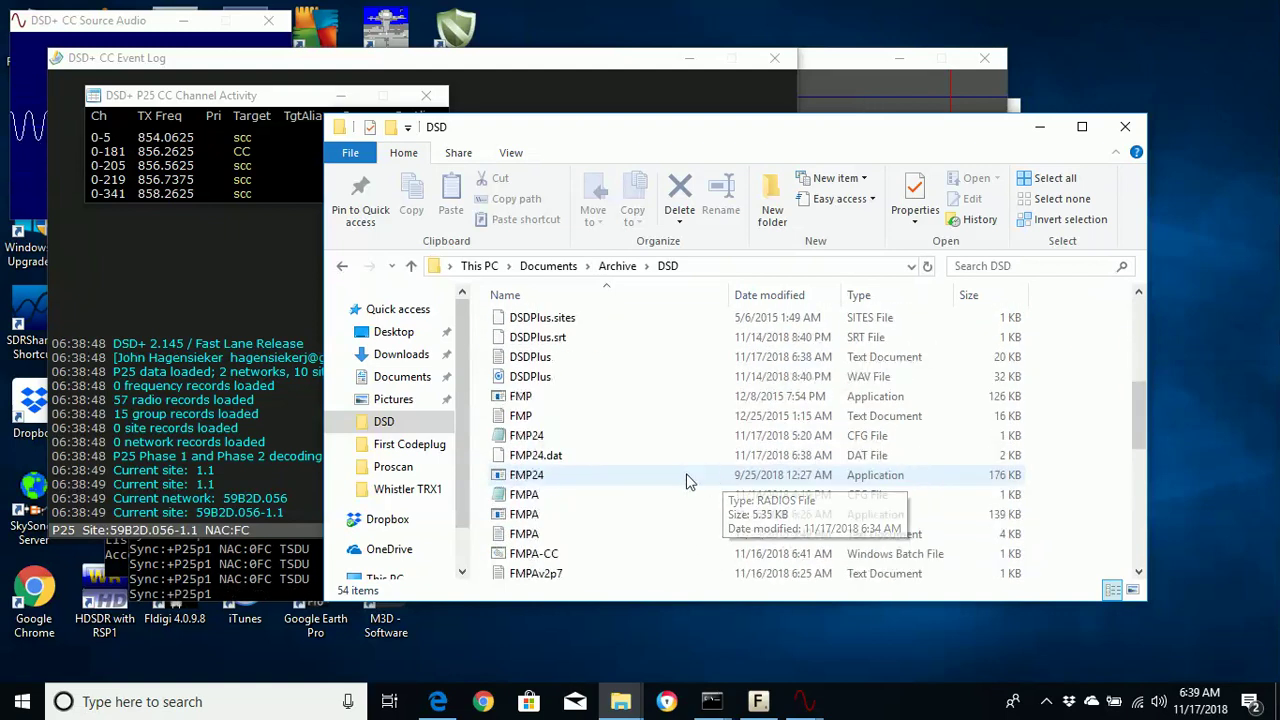
scroll(608, 522, "down", 1)
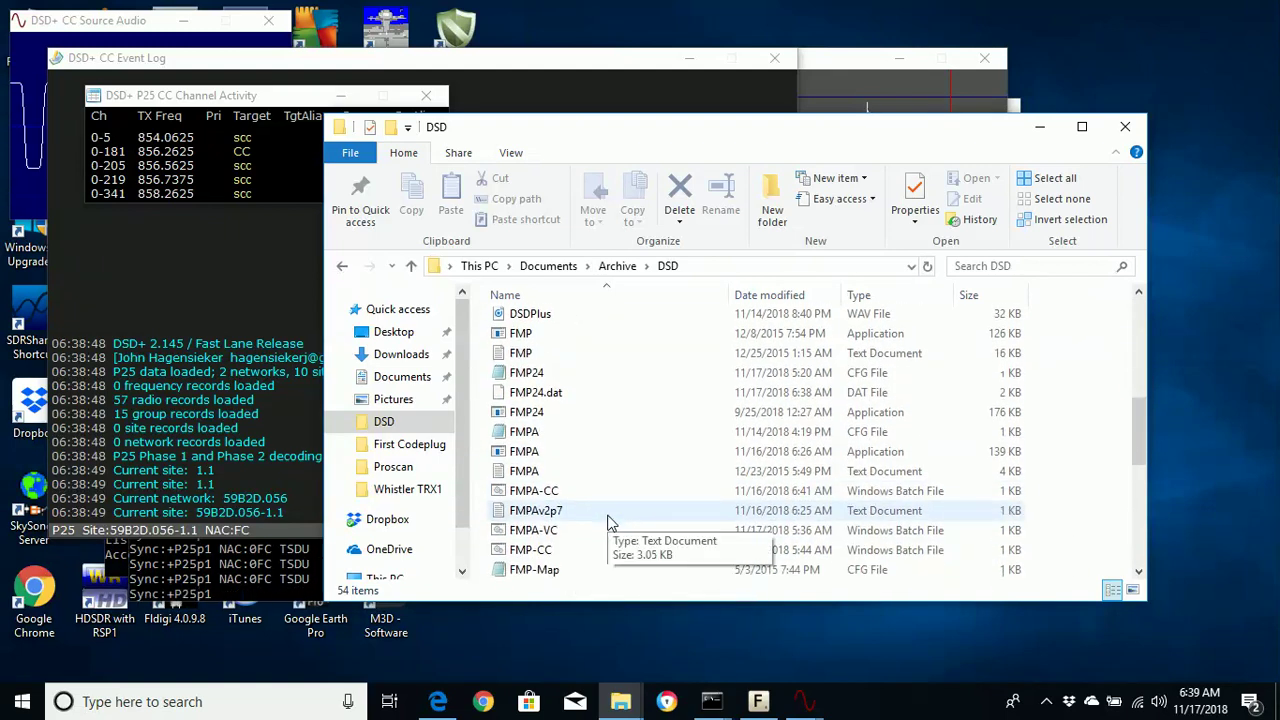
double_click(573, 530)
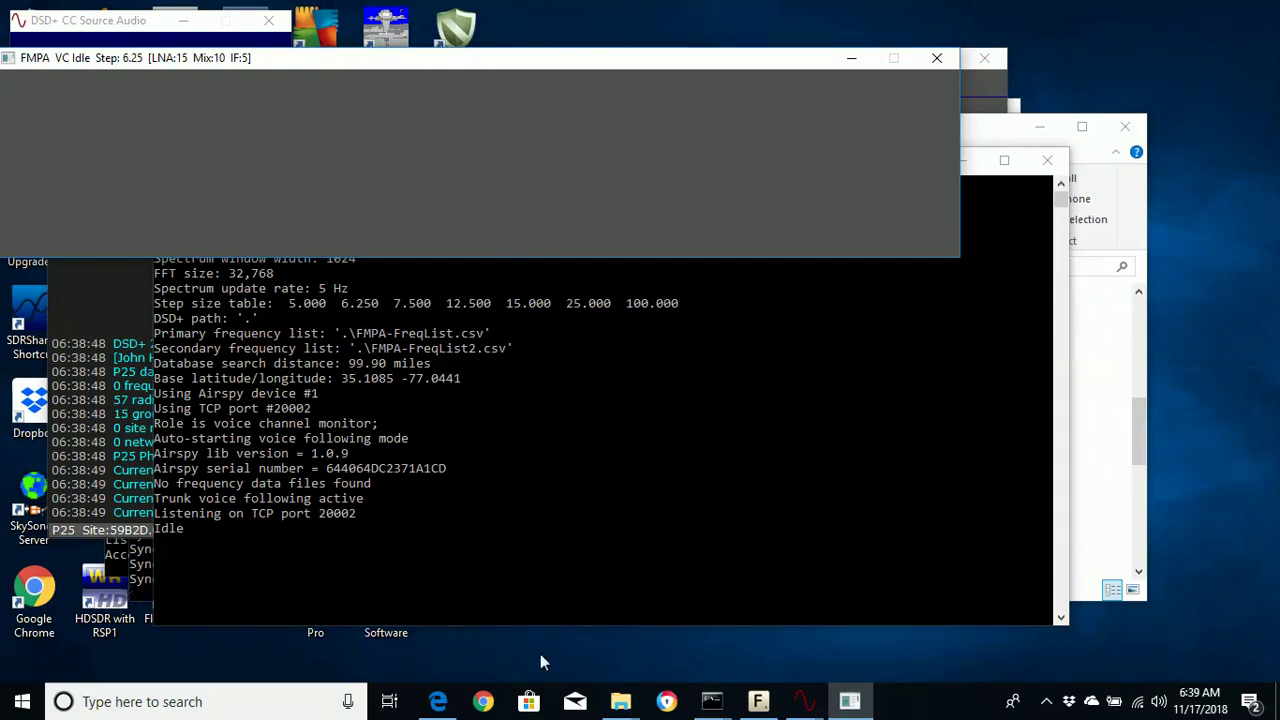
mouse_move(622, 704)
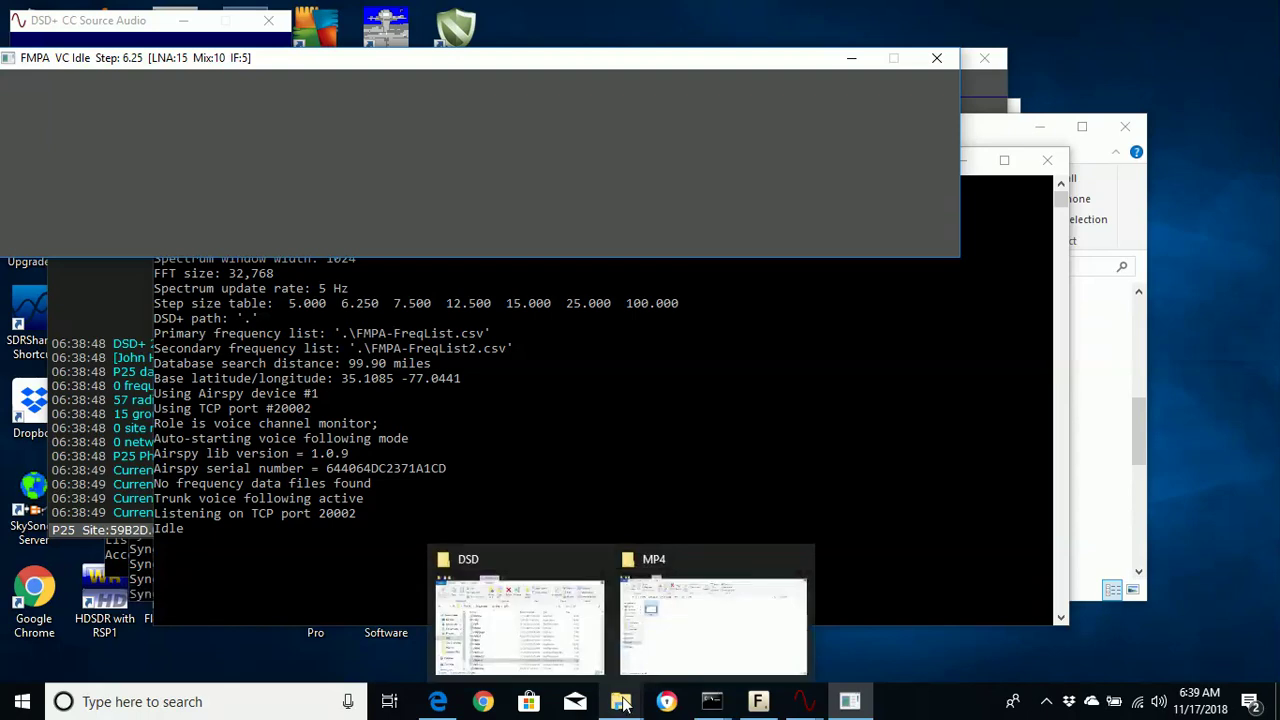
Step: Back in the DSD folder, launch the VC batch file for the DSD+ voice-channel decoder
left_click(1085, 392)
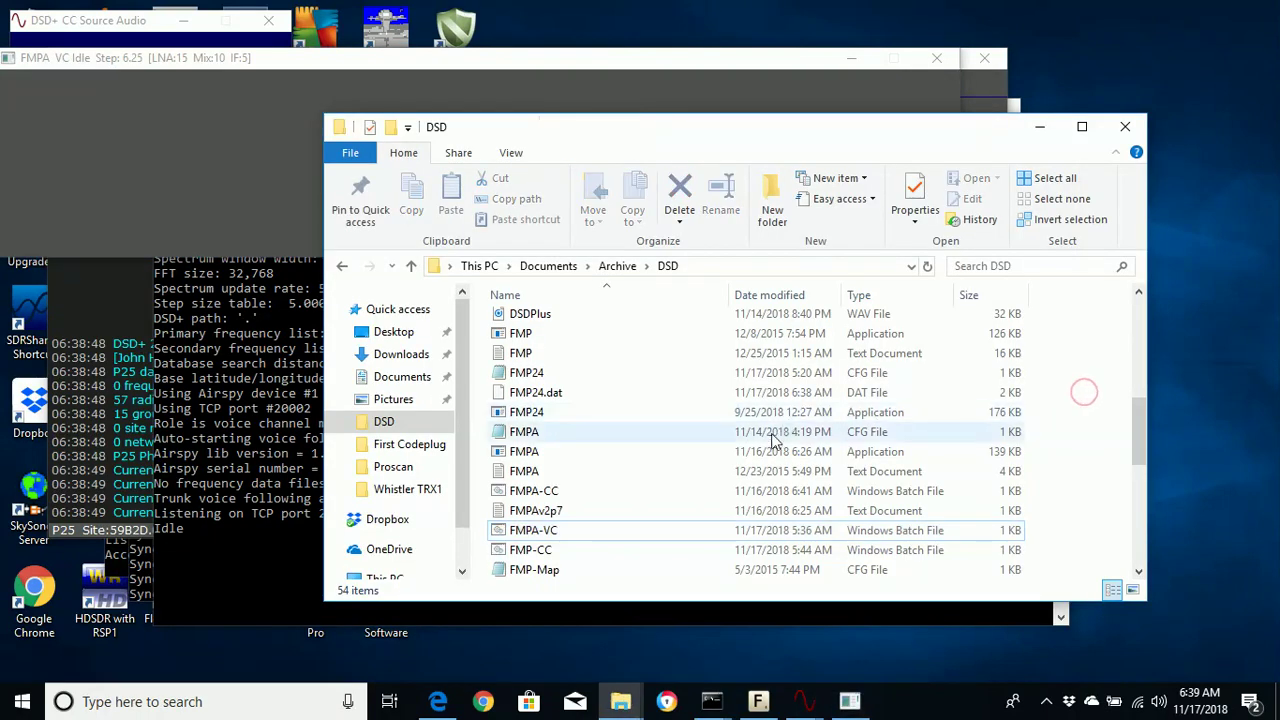
scroll(771, 433, "up", 5)
scroll(771, 433, "down", 10)
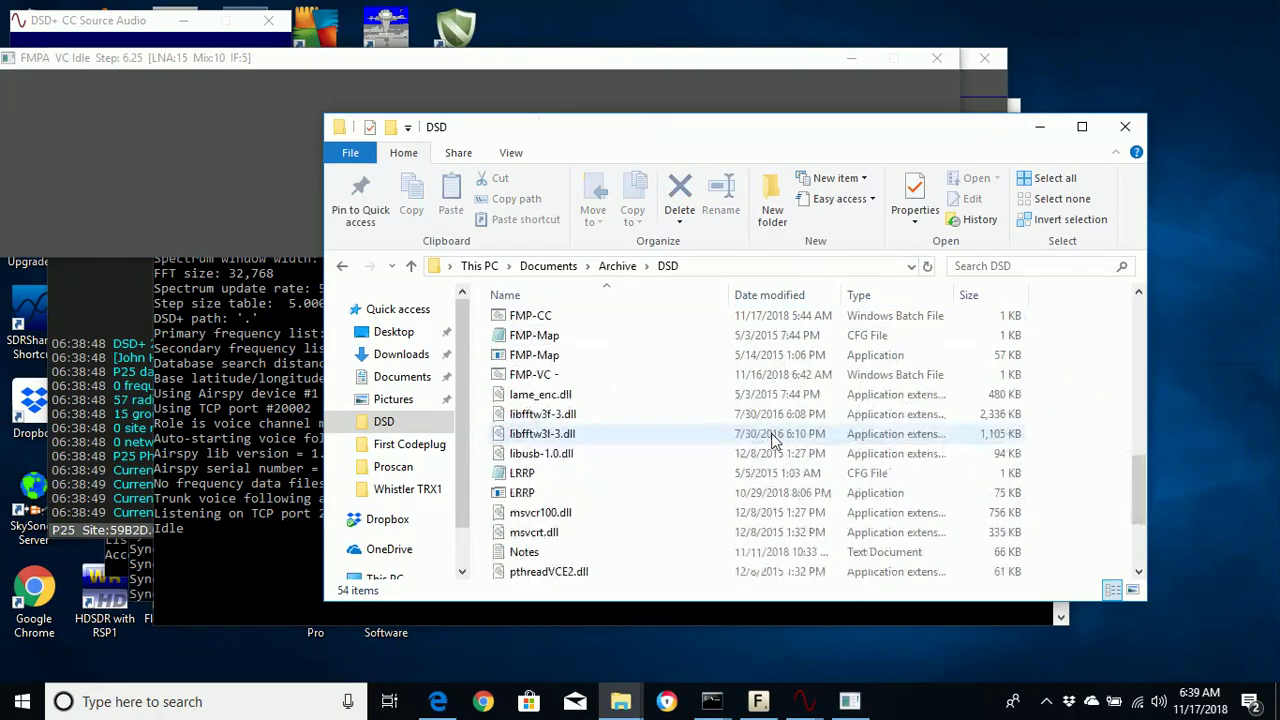
double_click(558, 477)
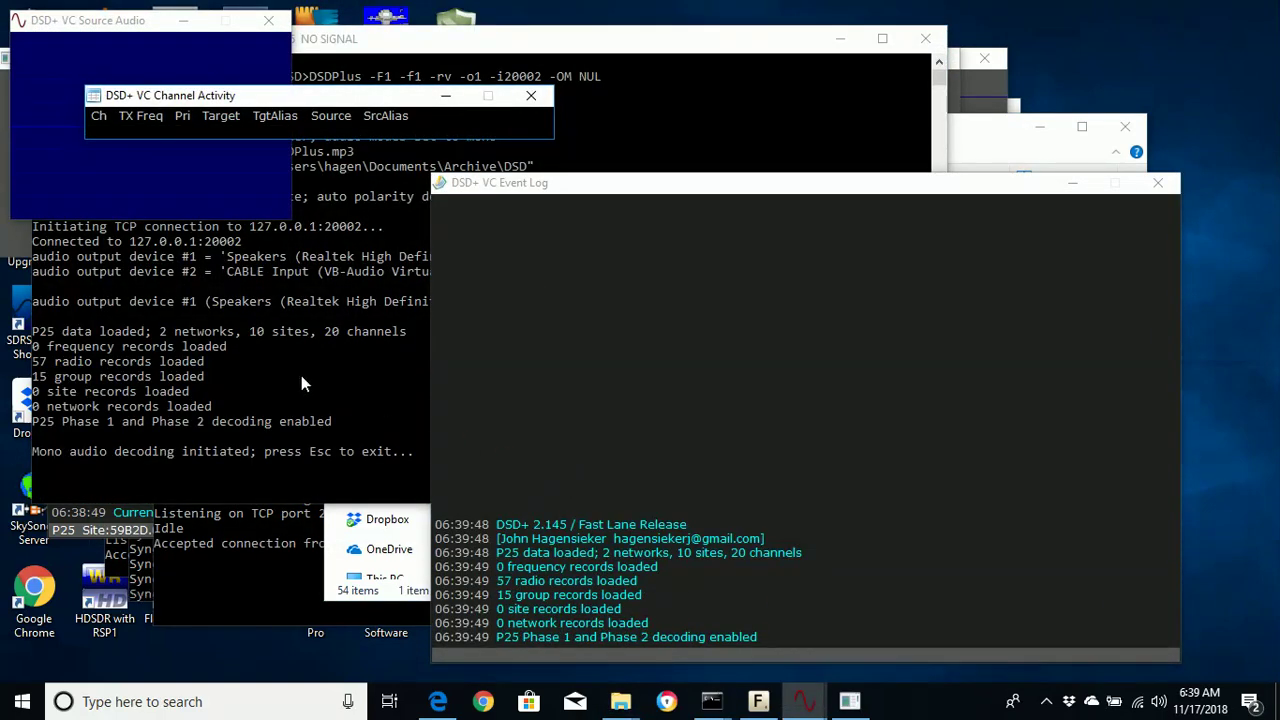
Step: Bring the DSD+ voice decoder console forward and lay out all open windows in Task View
left_click(264, 312)
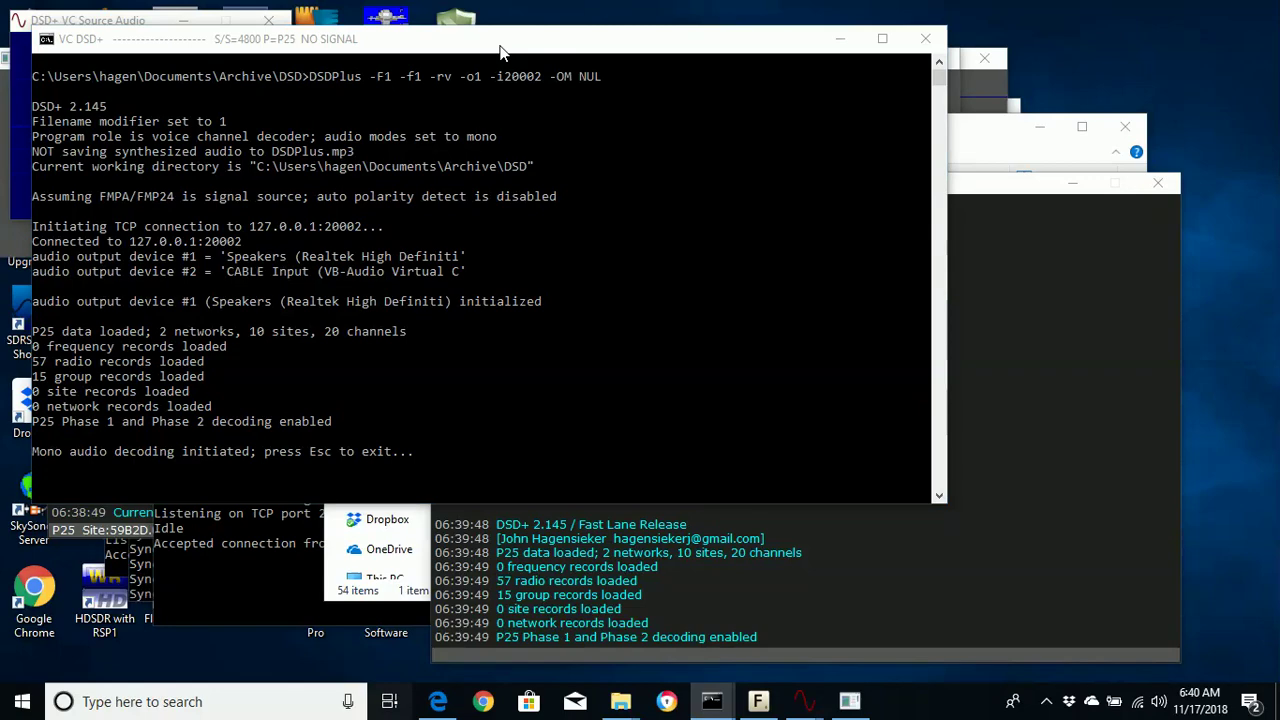
key("super+Tab")
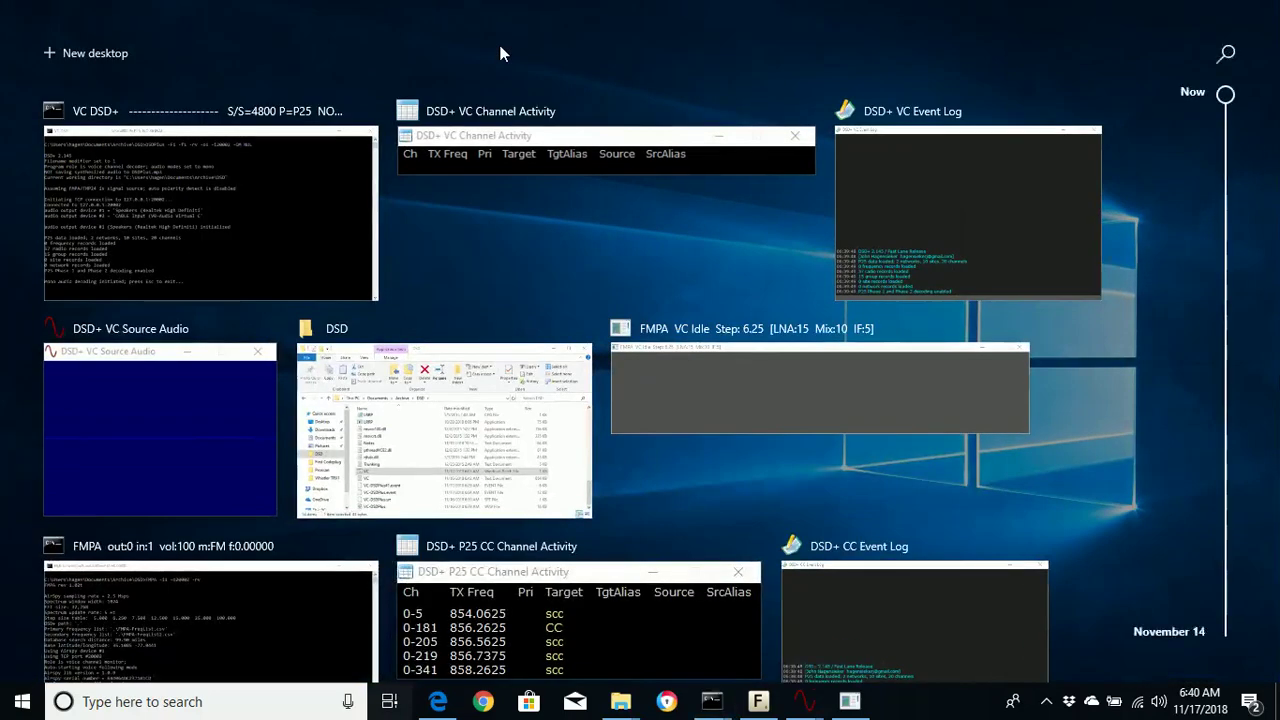
Step: Bring the voice decoder's Event Log and Source Audio windows to the front
left_click(905, 192)
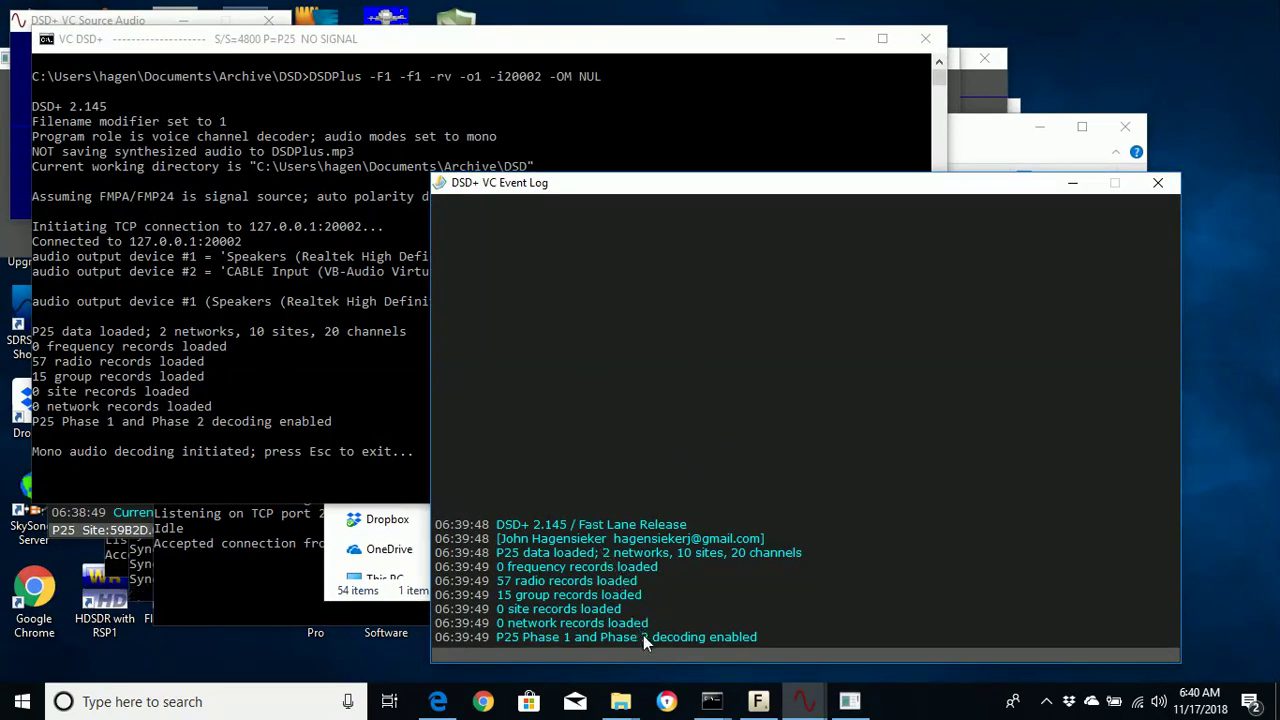
key("super+Tab")
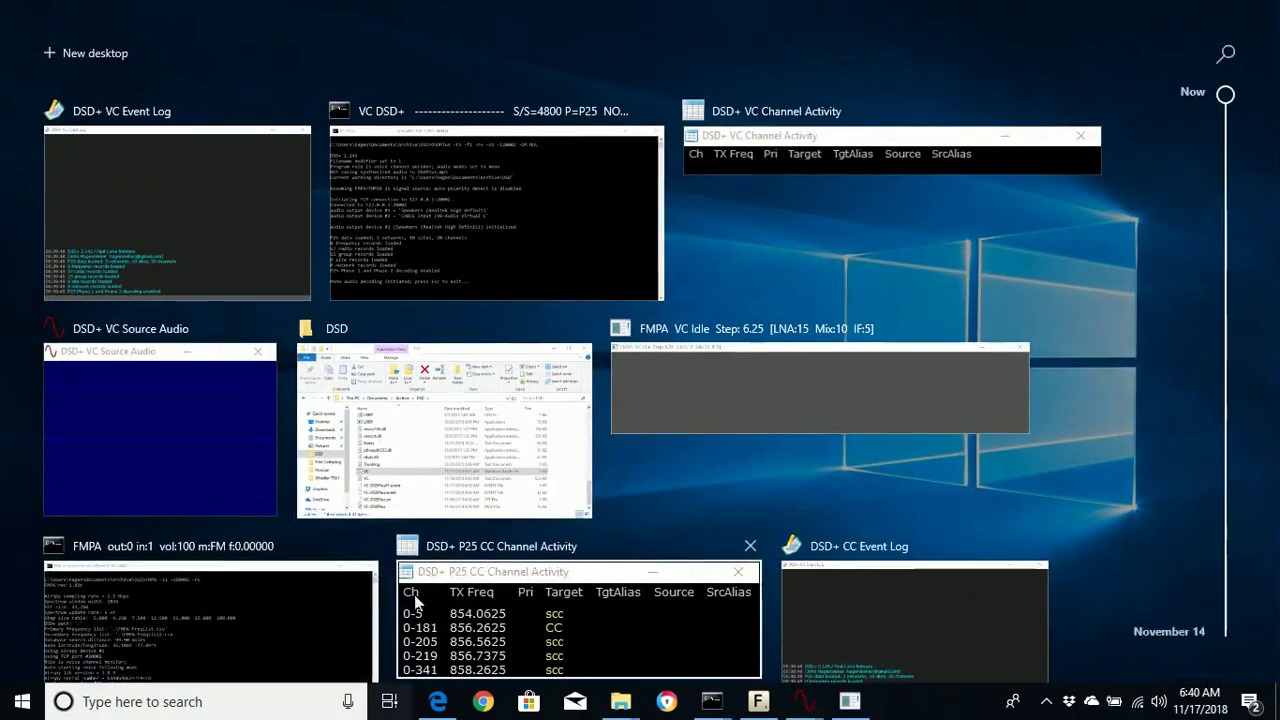
left_click(227, 426)
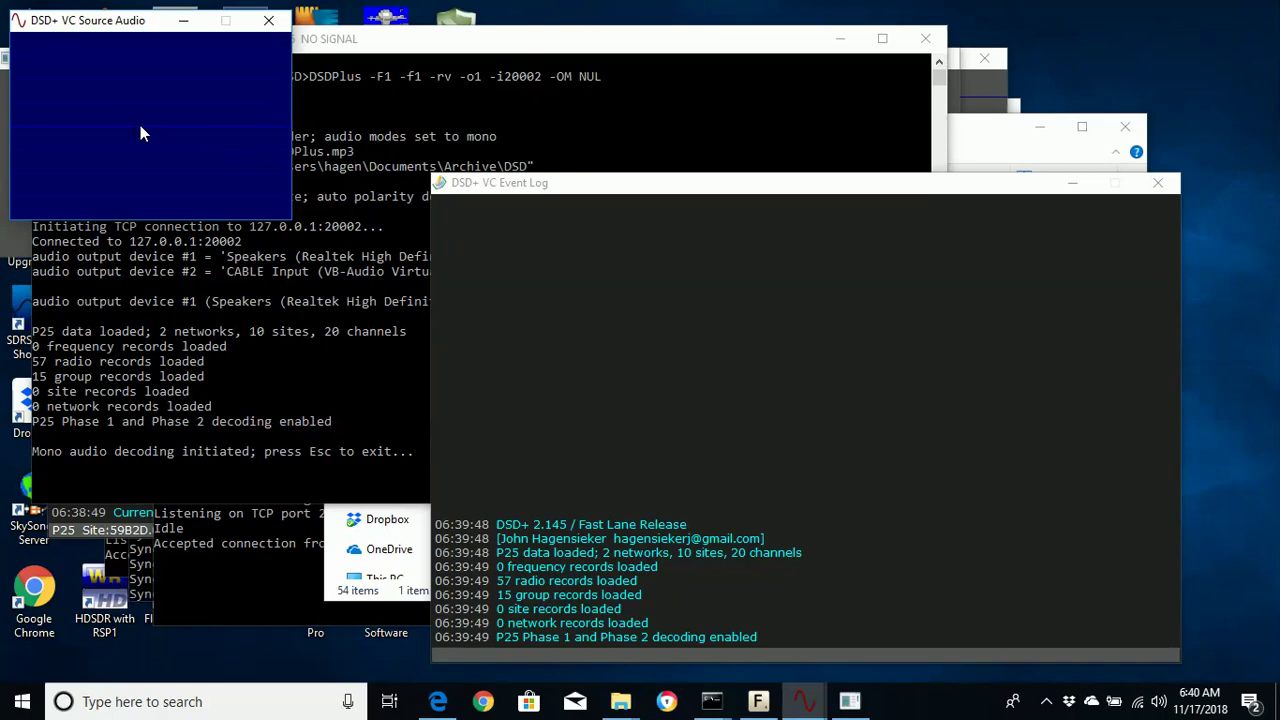
Step: Review all windows and the timeline in Task View, then bring up the screen recorder's tray controls
key("super+Tab")
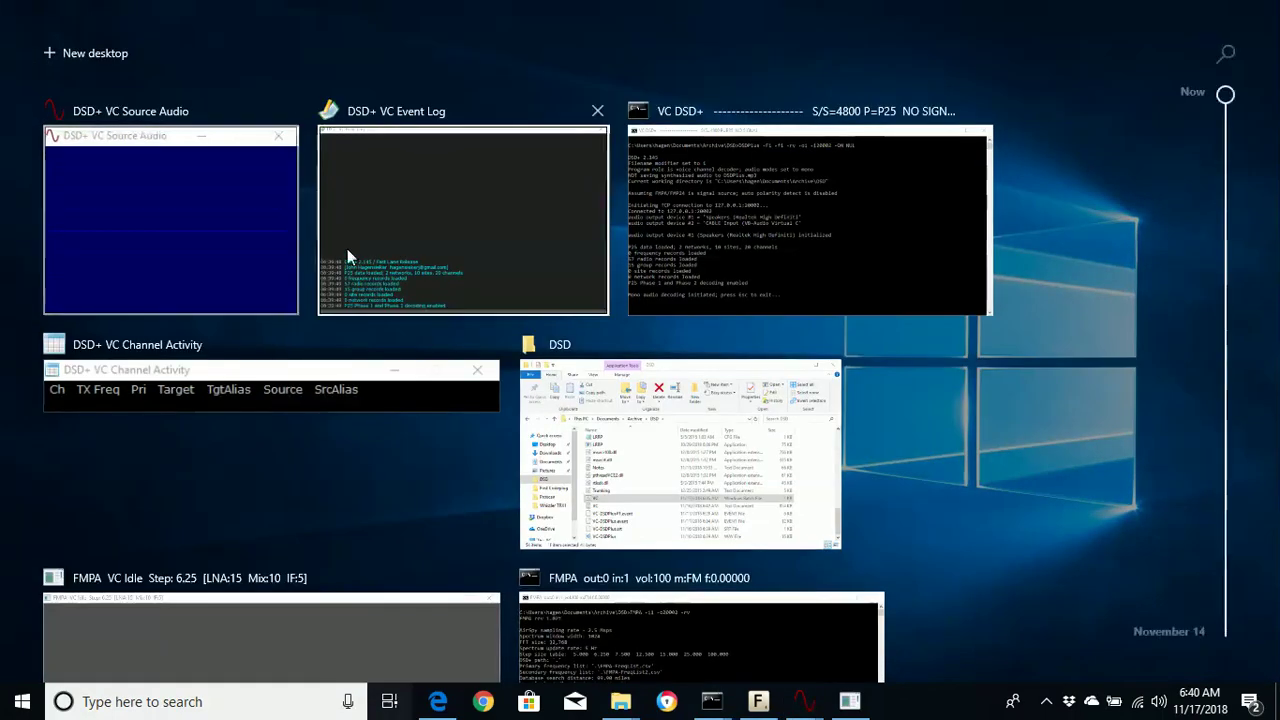
scroll(366, 261, "down", 5)
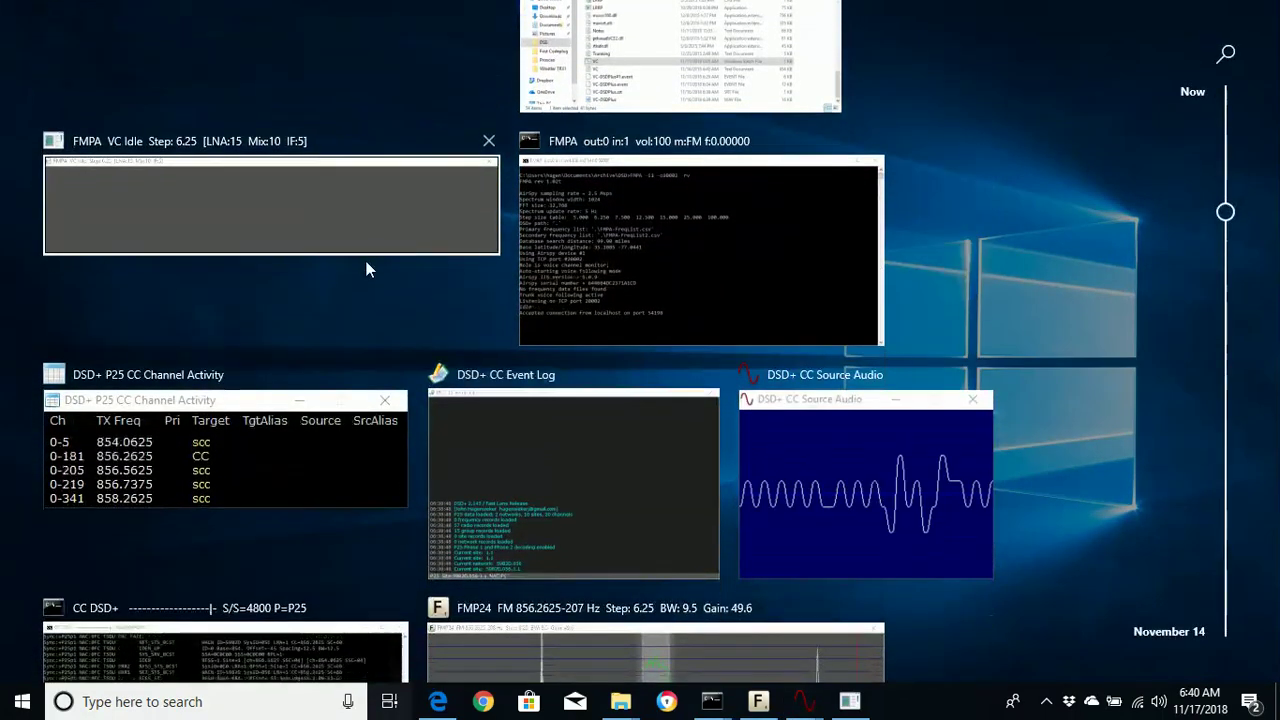
scroll(366, 261, "down", 4)
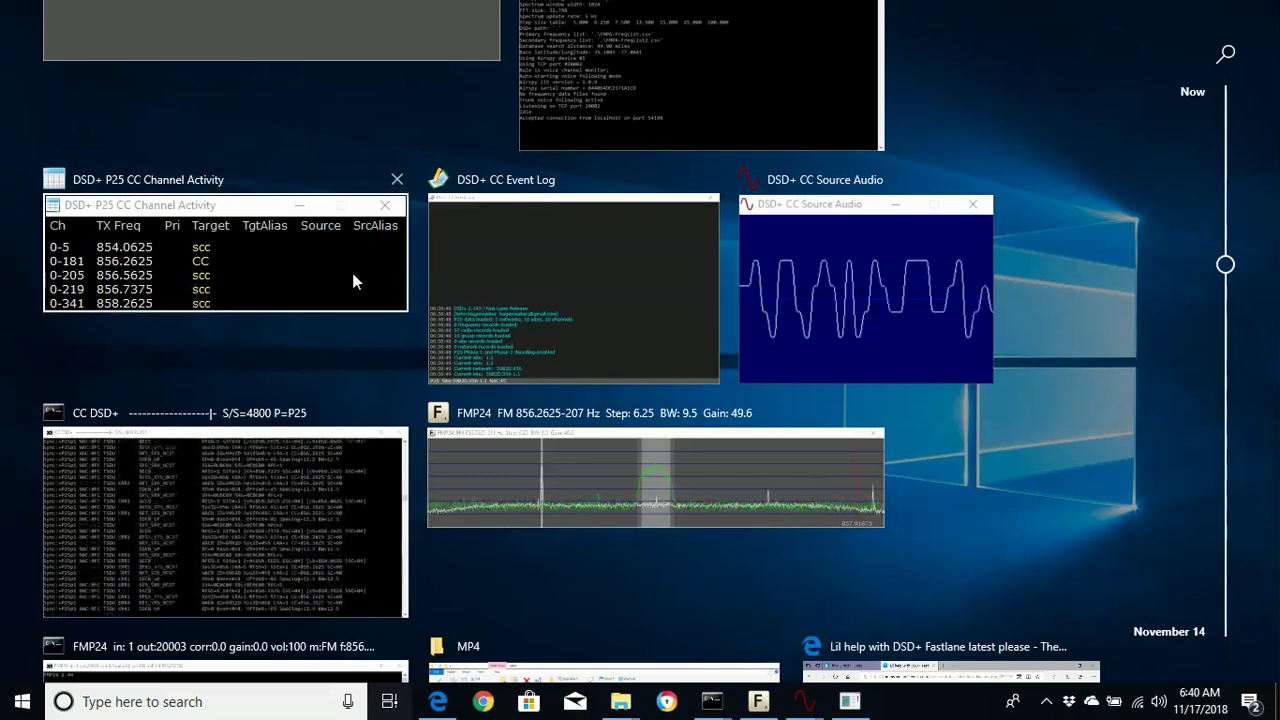
scroll(352, 281, "down", 1)
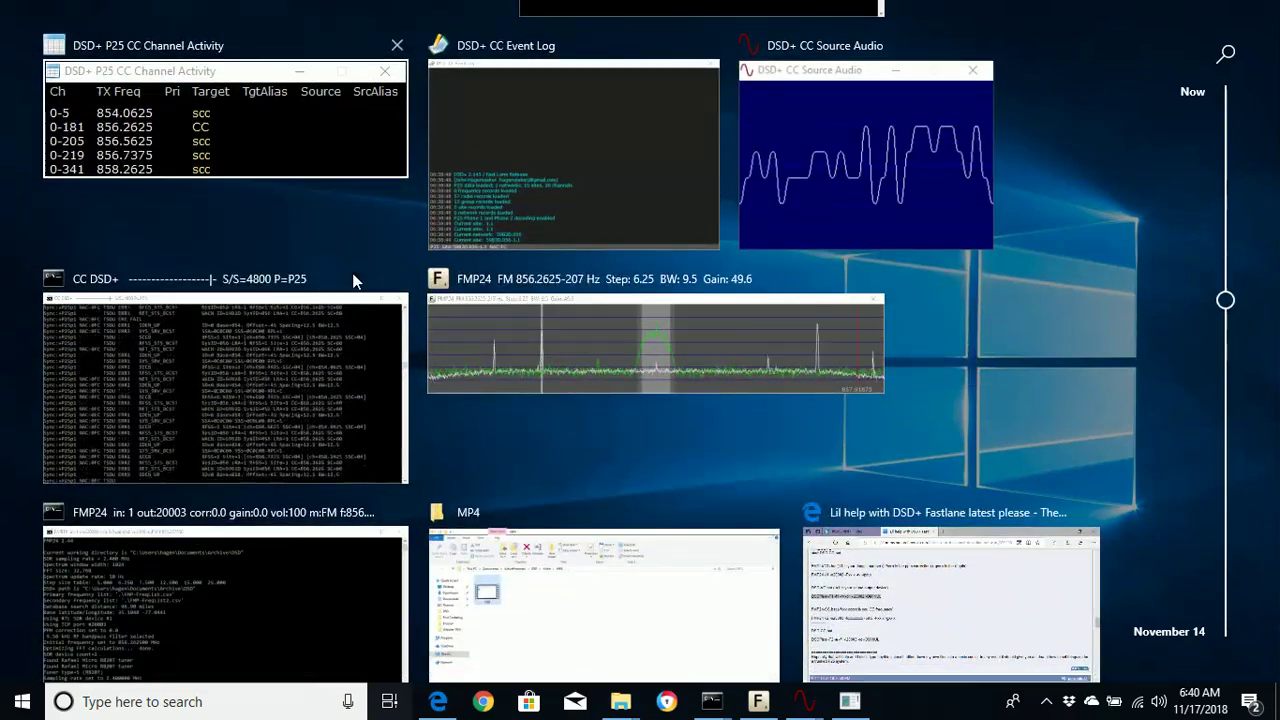
scroll(352, 281, "up", 2)
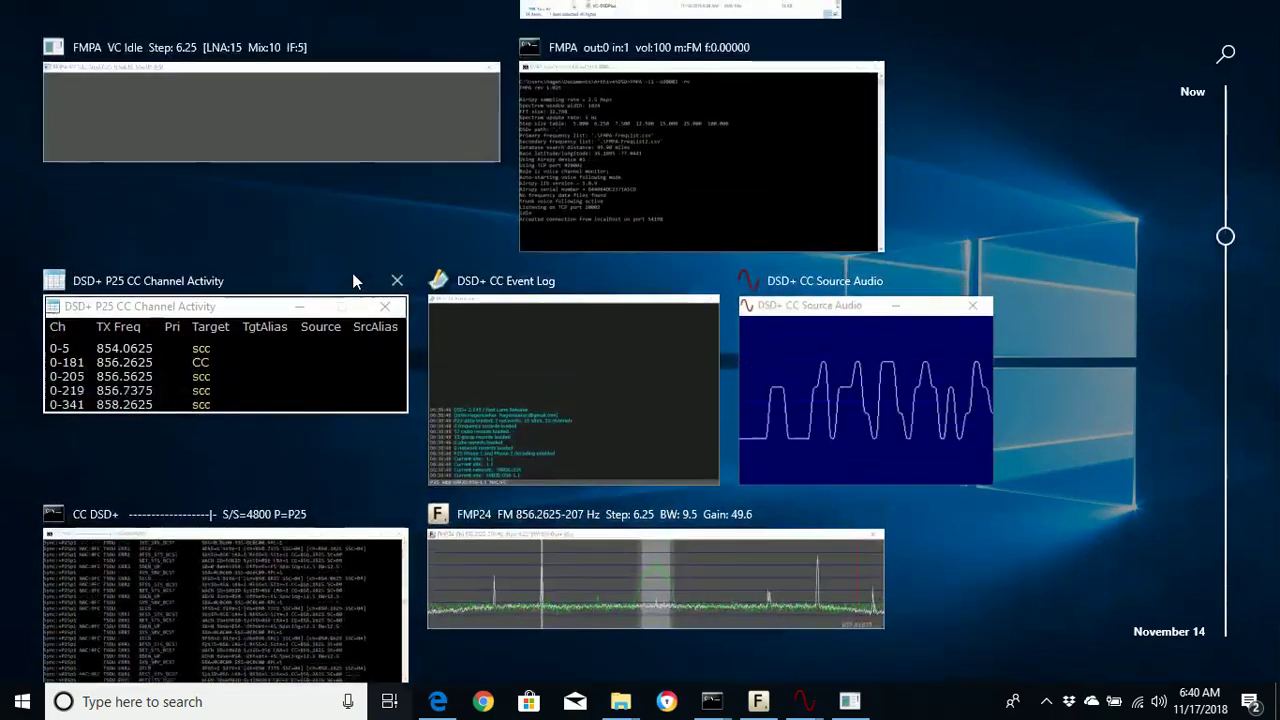
scroll(353, 275, "up", 1)
scroll(353, 275, "up", 1)
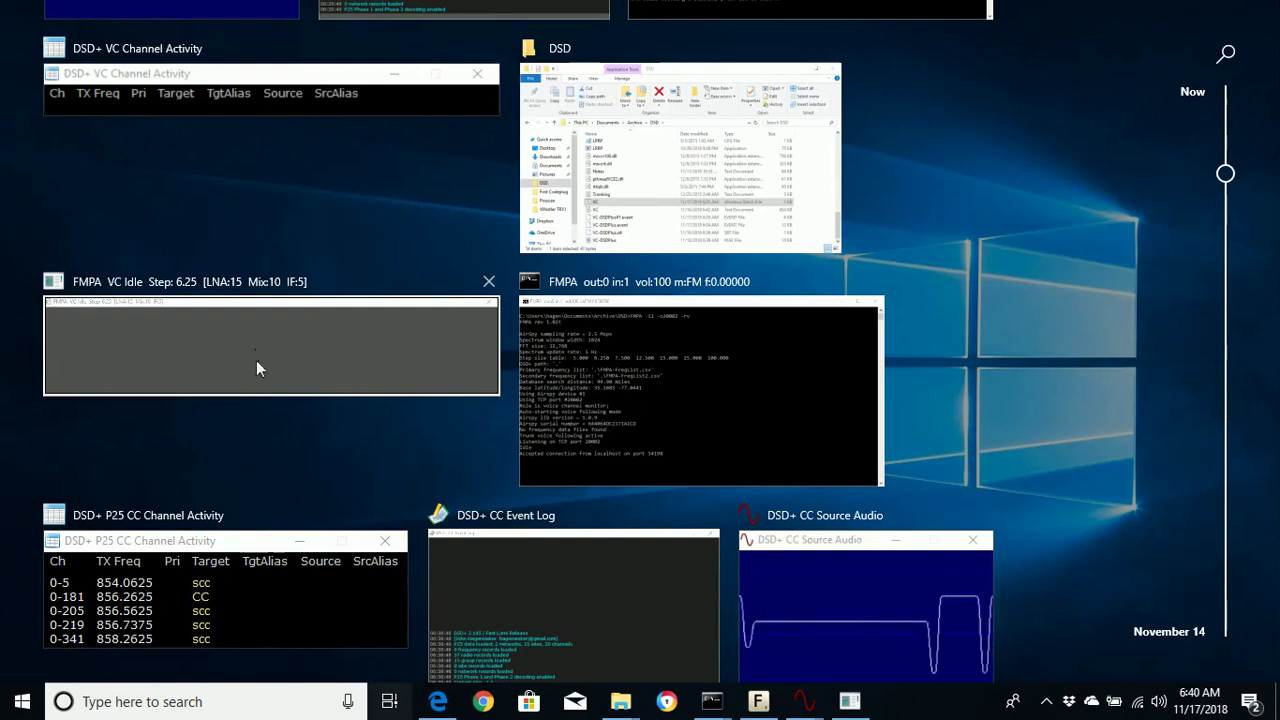
scroll(299, 340, "up", 1)
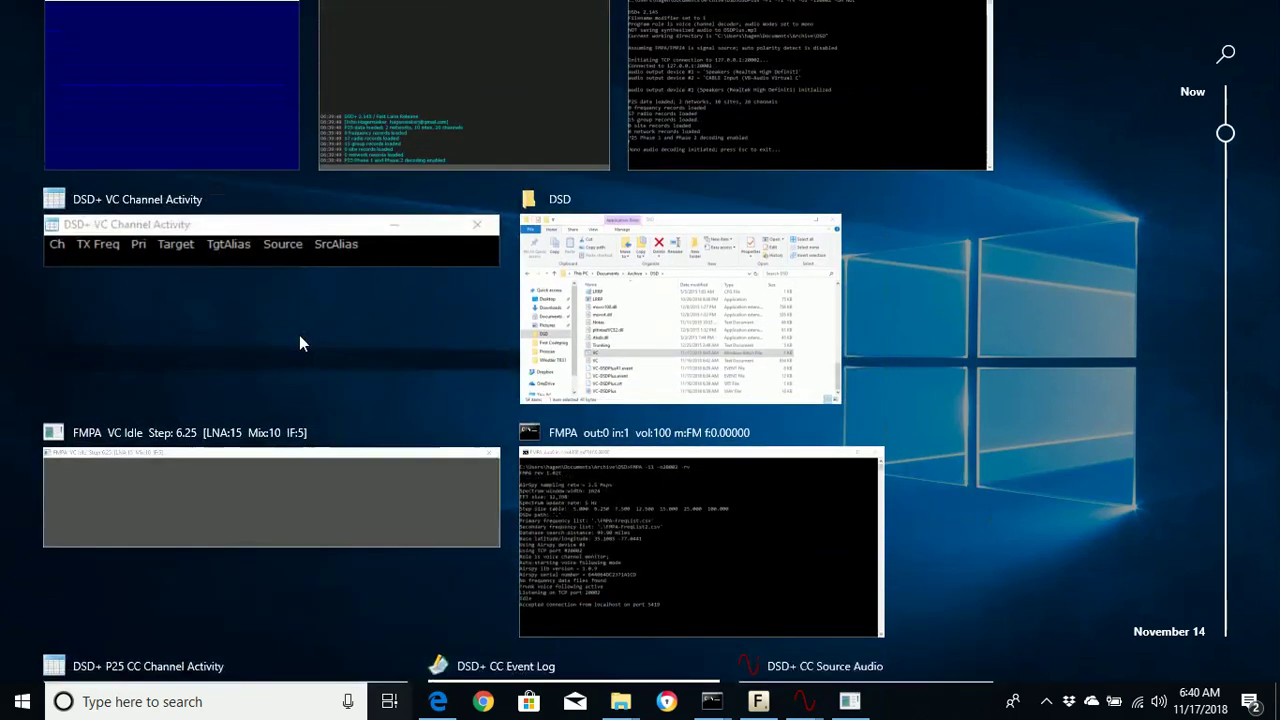
scroll(299, 343, "up", 1)
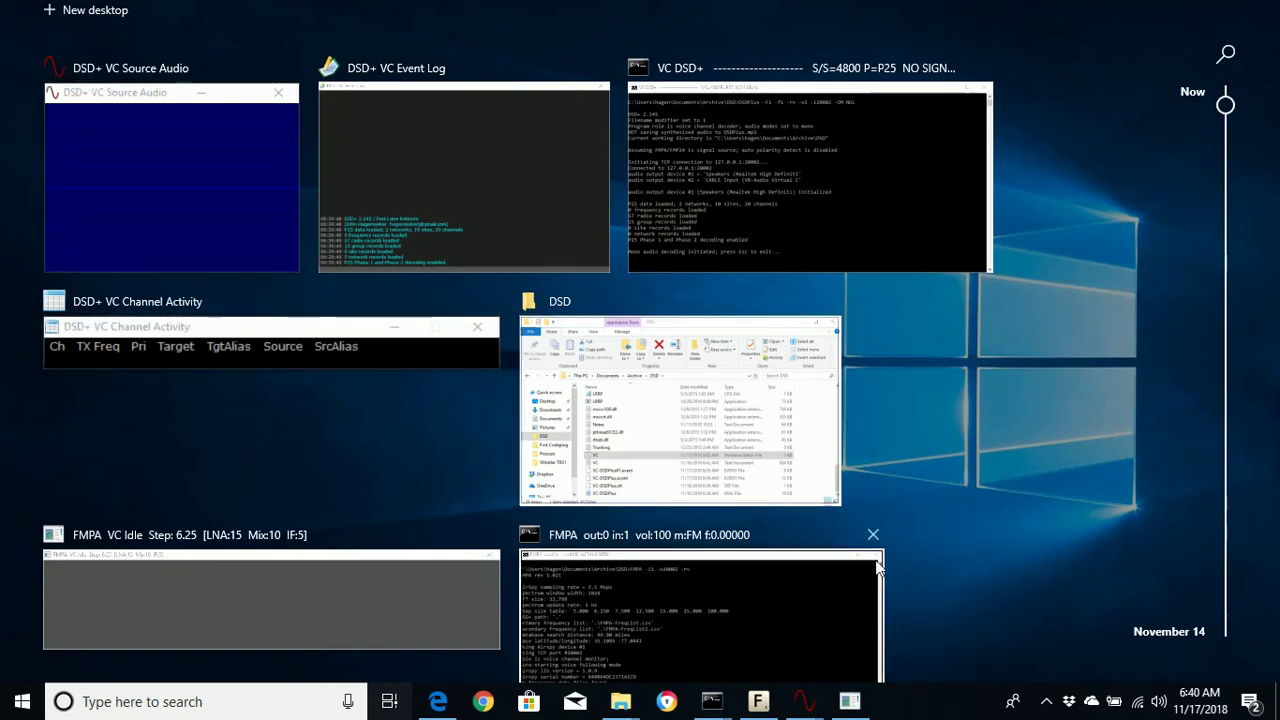
left_click(1045, 704)
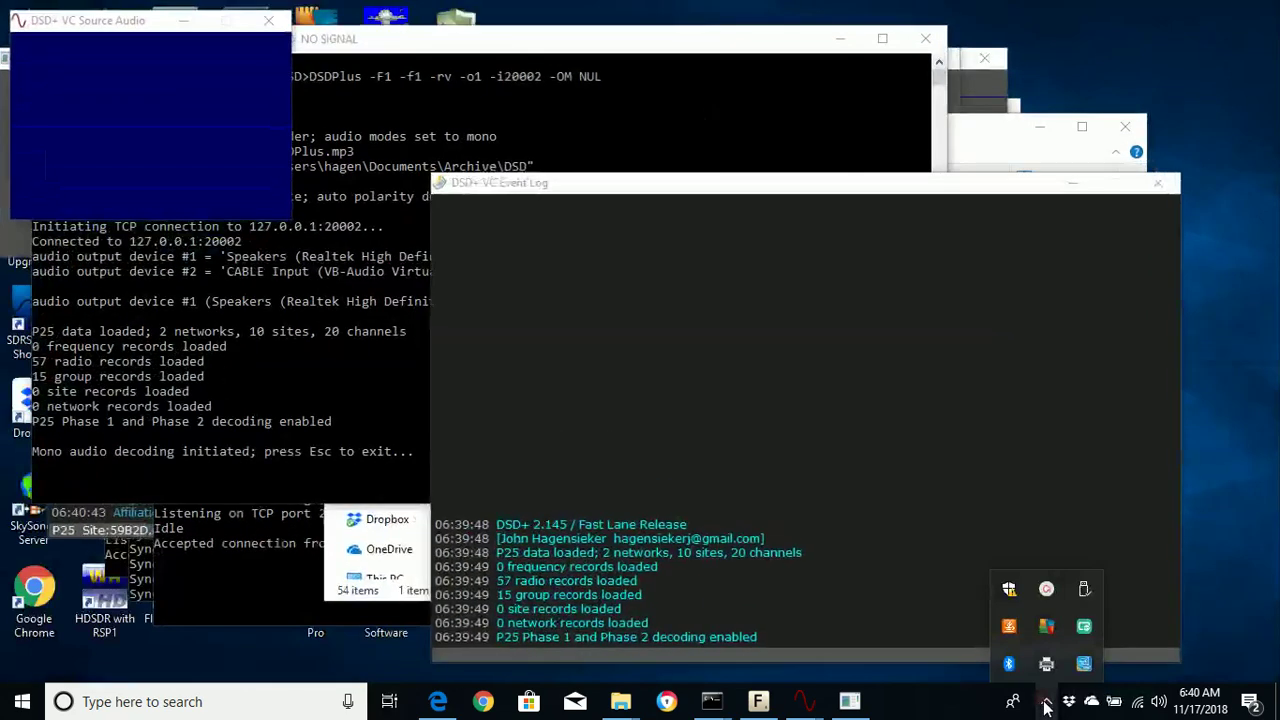
left_click(1046, 591)
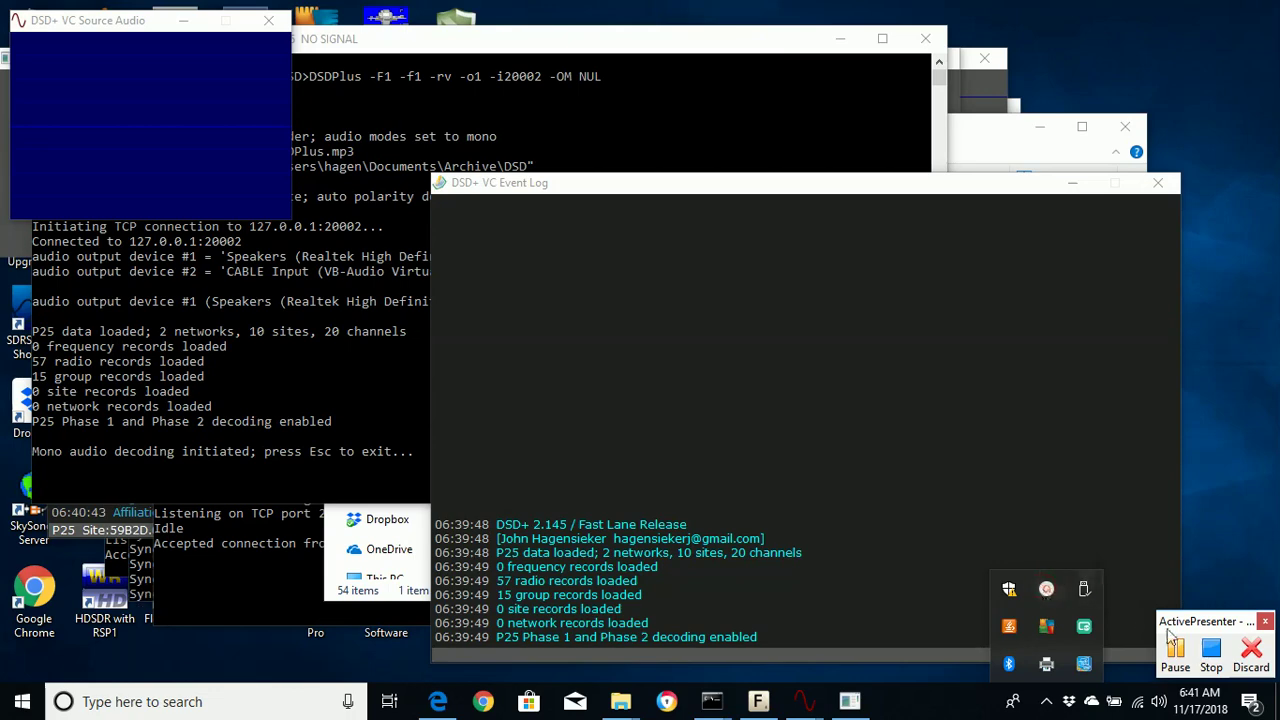